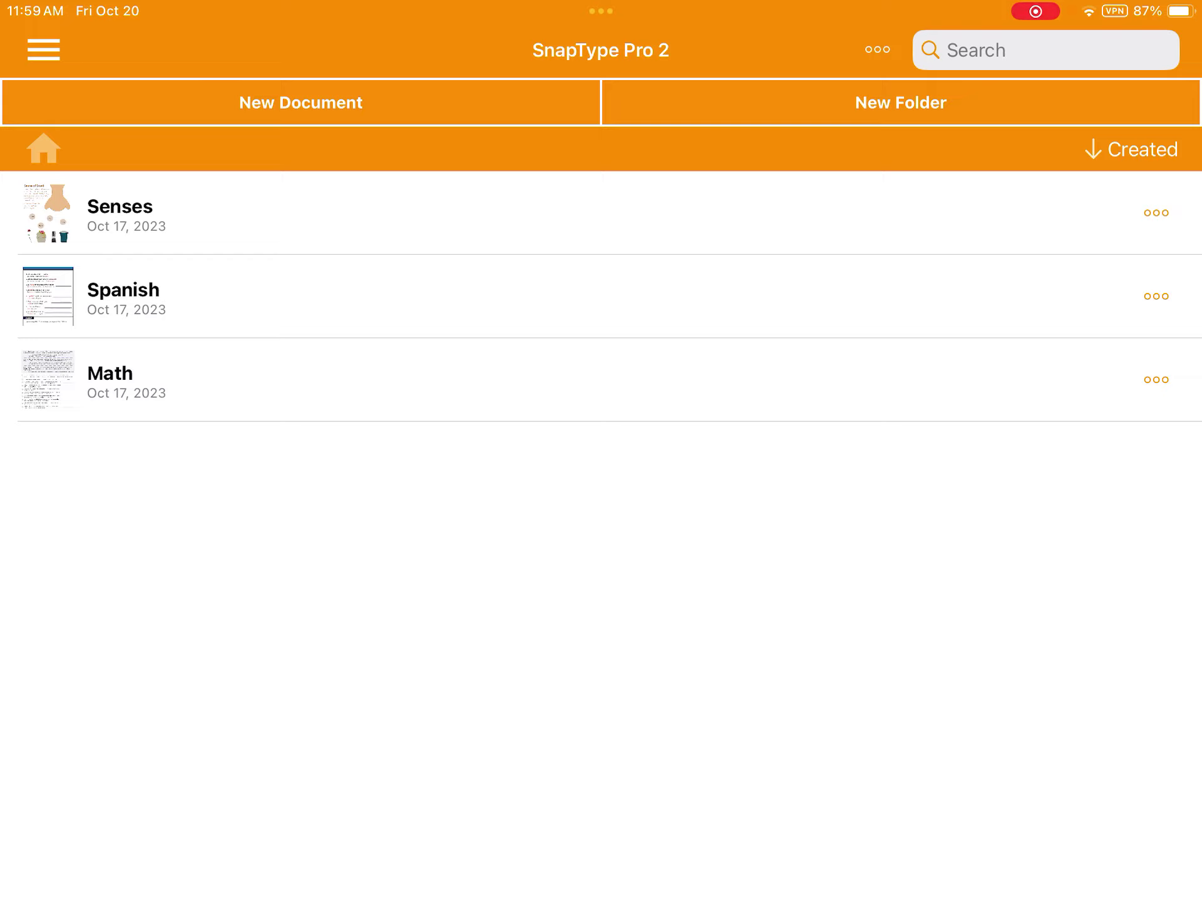
Start a new camera document and capture the Description worksheet as a page
click(300, 103)
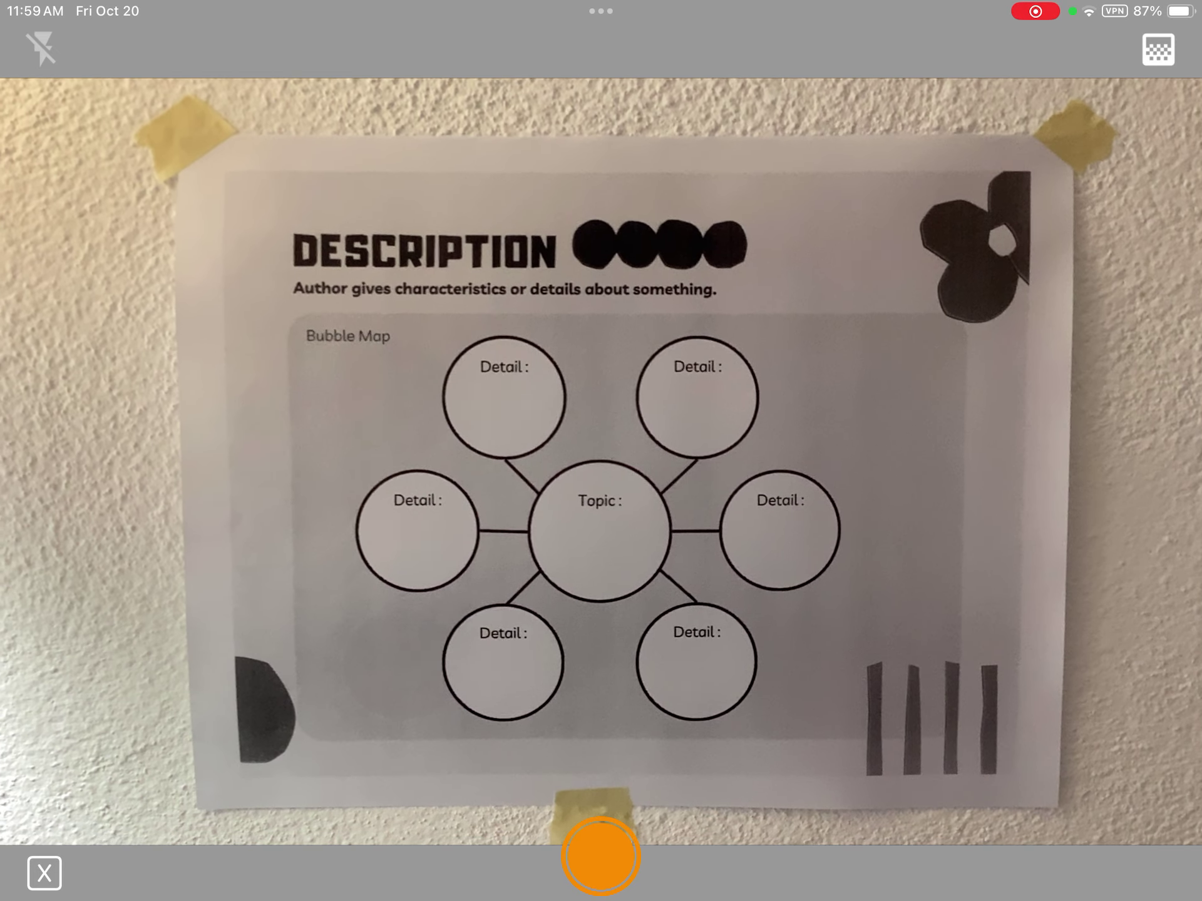
click(601, 857)
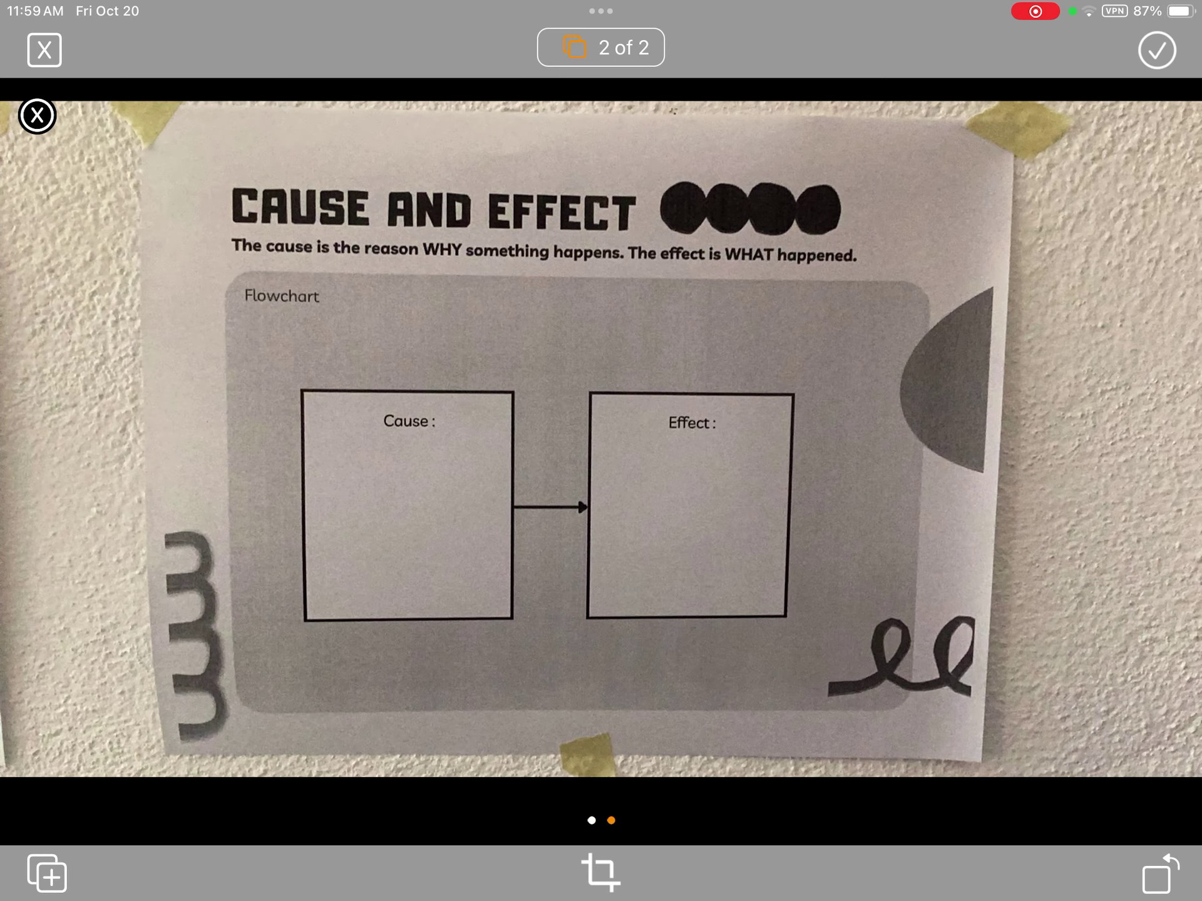
Return to page 1 and crop its photo to the Description sheet's edges
drag(563, 438, 876, 438)
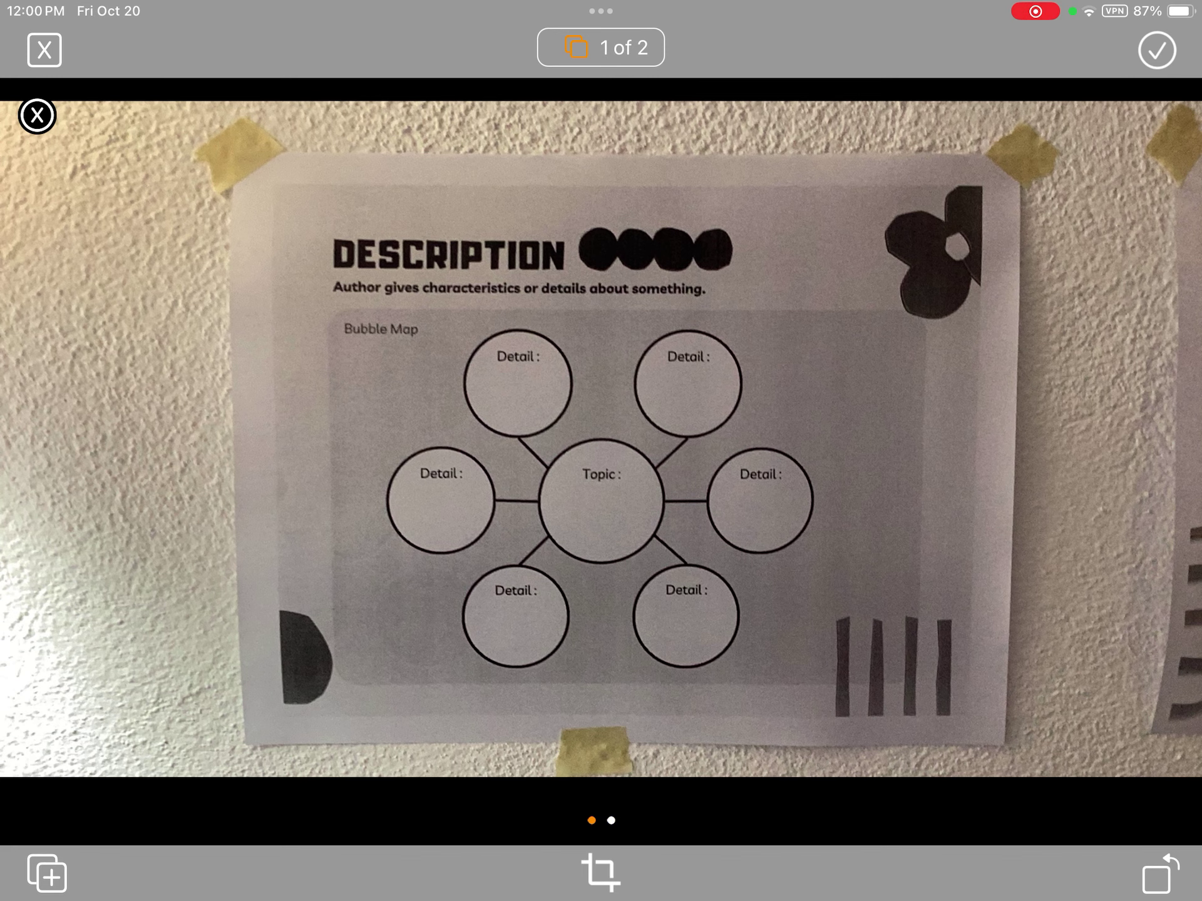
click(601, 873)
drag(1172, 457, 986, 457)
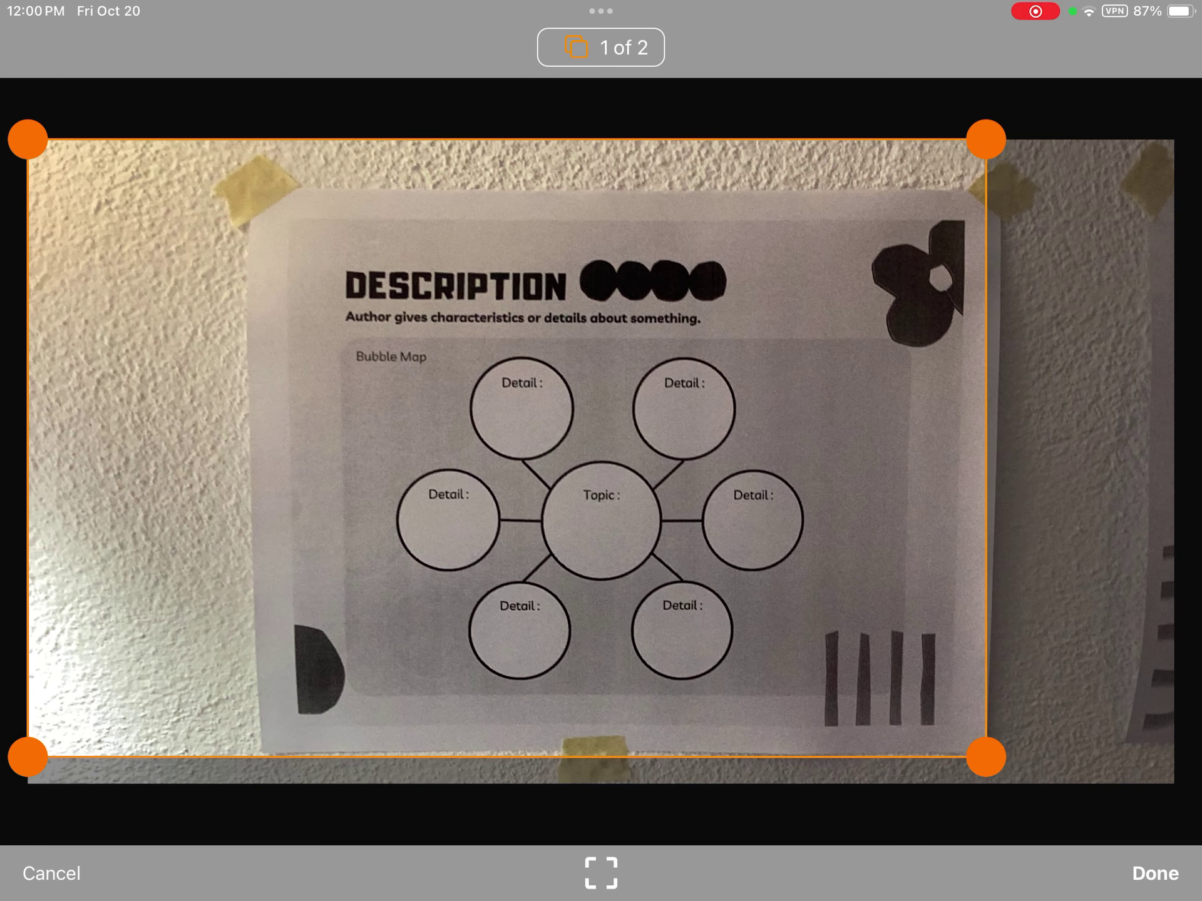
drag(27, 138, 247, 183)
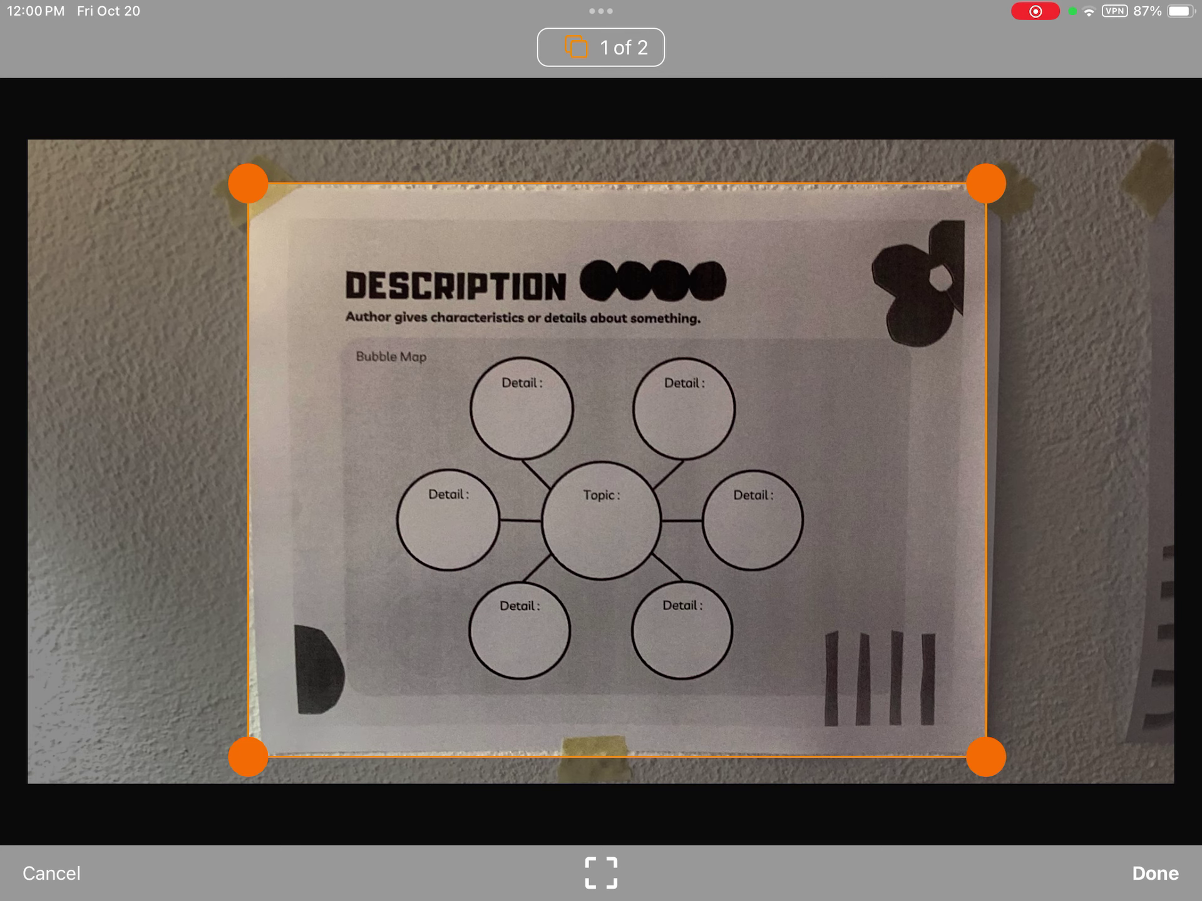
click(1155, 873)
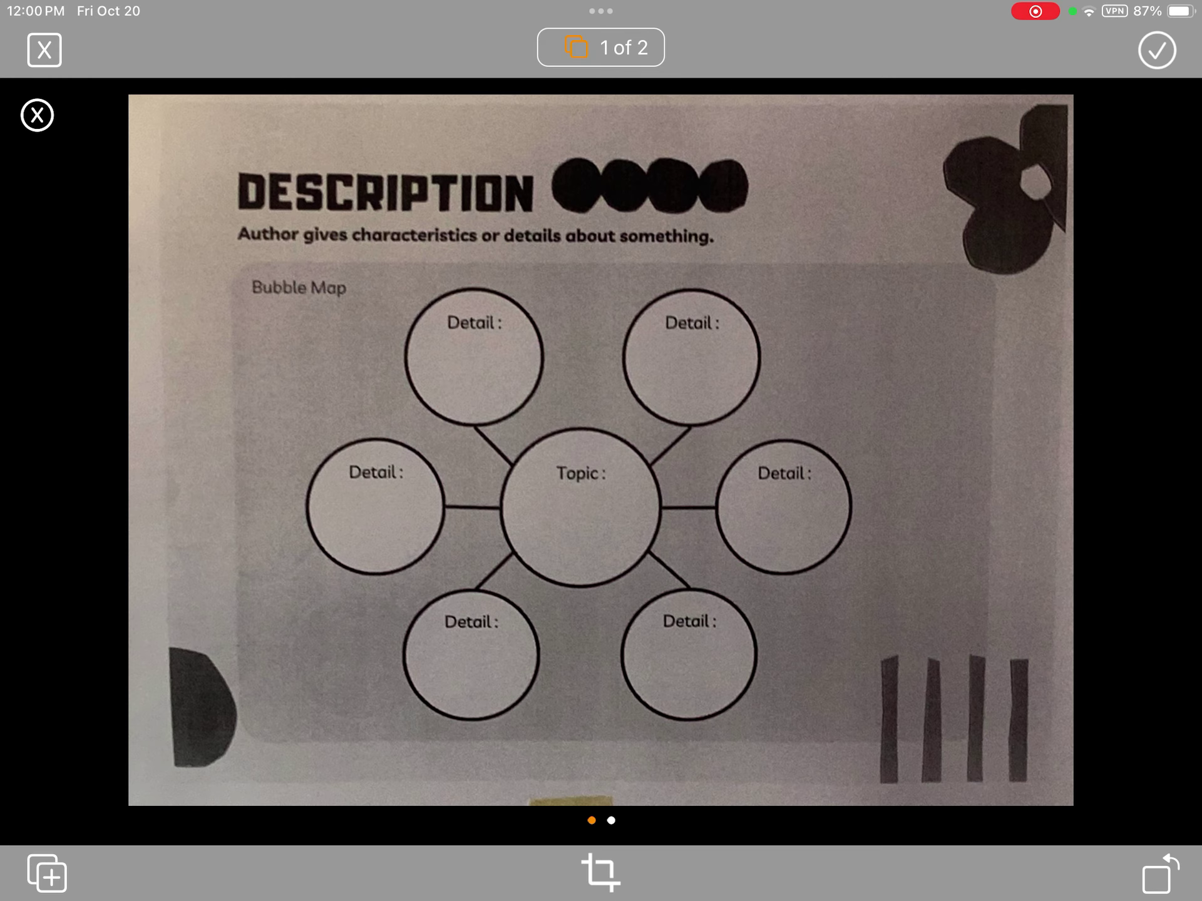
Rotate the cropped Description page back to upright landscape
click(1160, 873)
click(1160, 873)
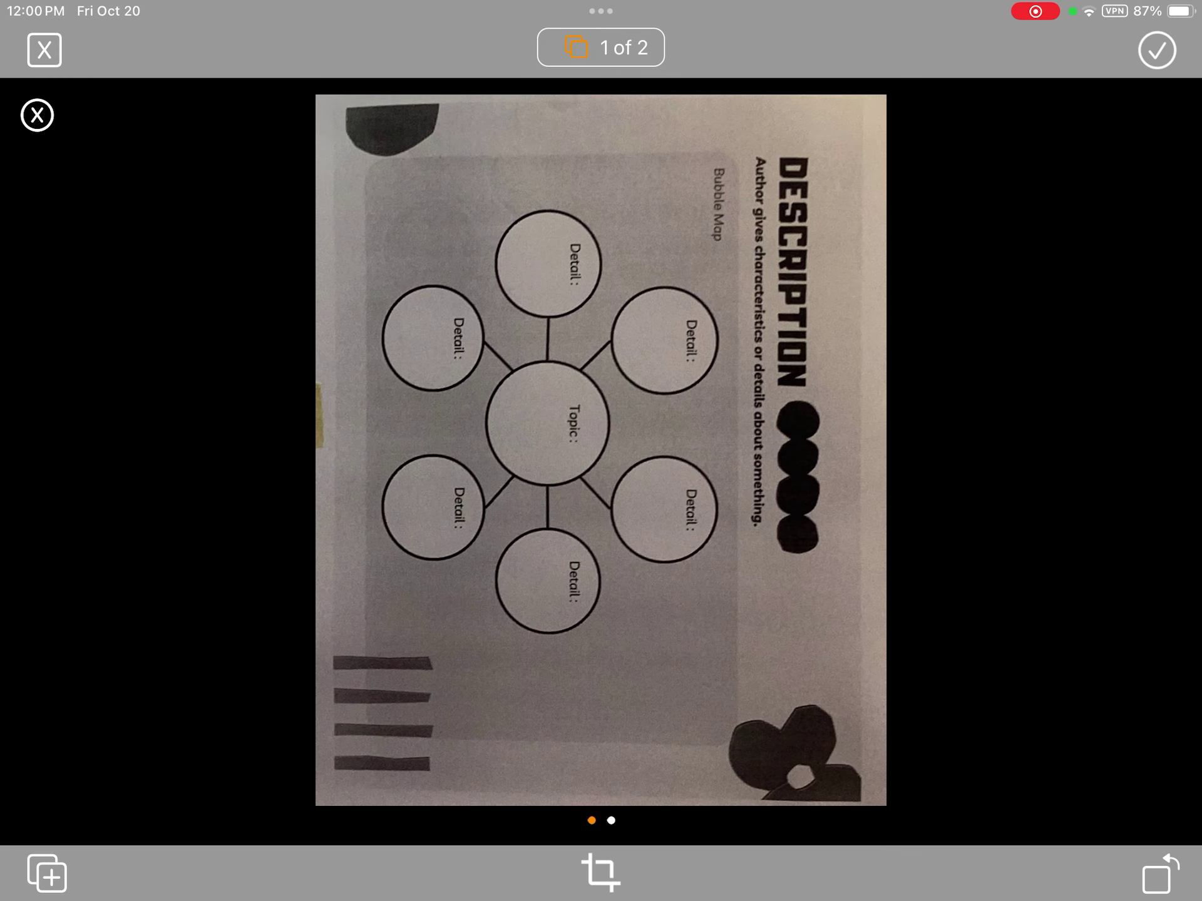
click(1160, 873)
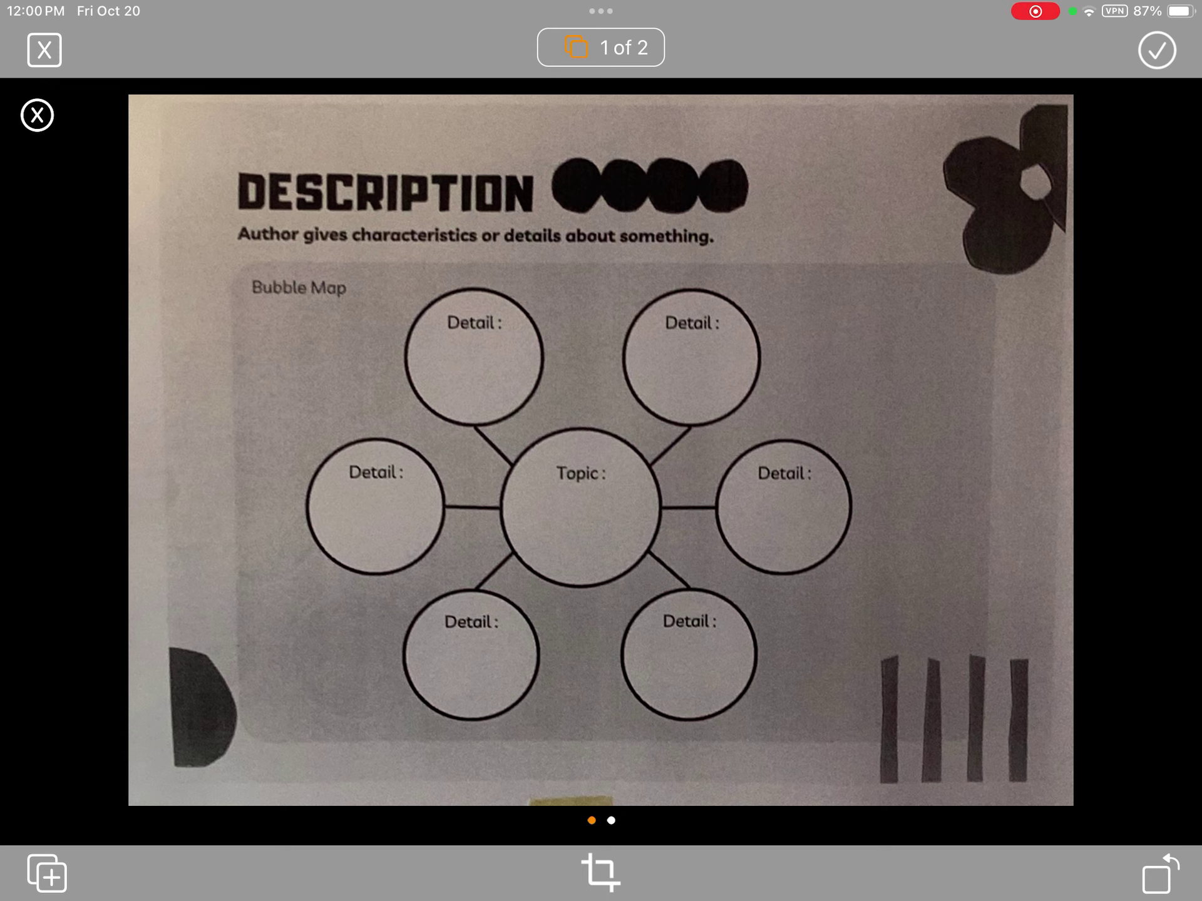
Finish the two-page scan and save it as a document named 'Writing'
click(1157, 50)
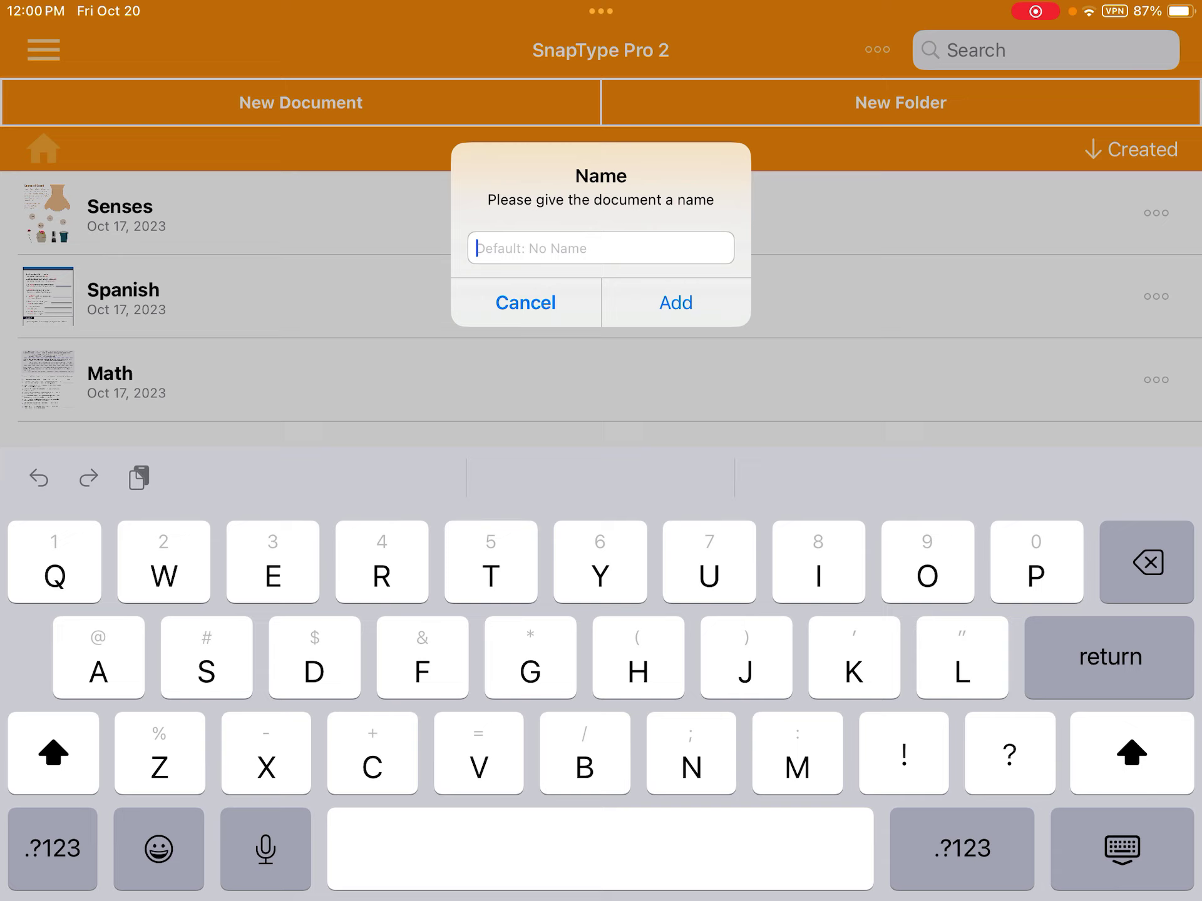
text(Writ)
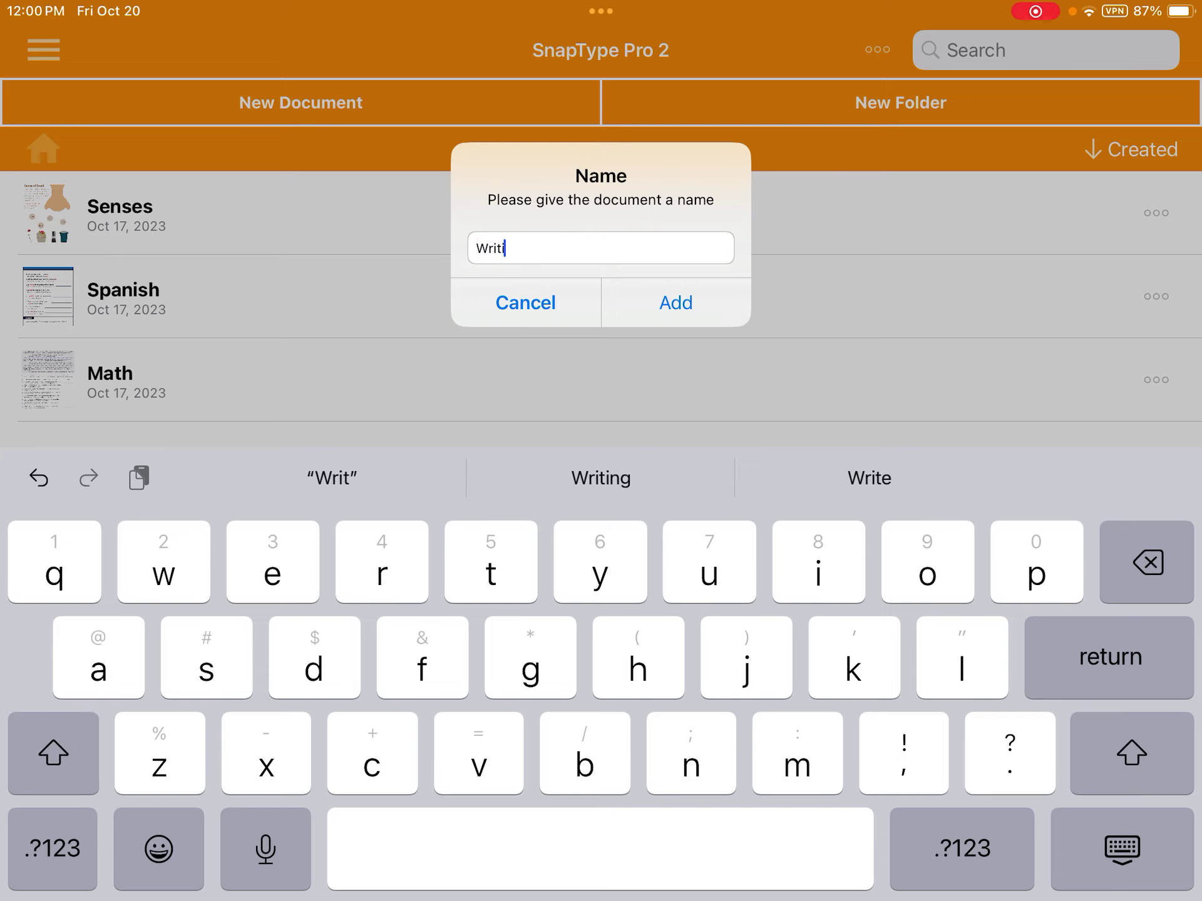
text(ing)
key(Return)
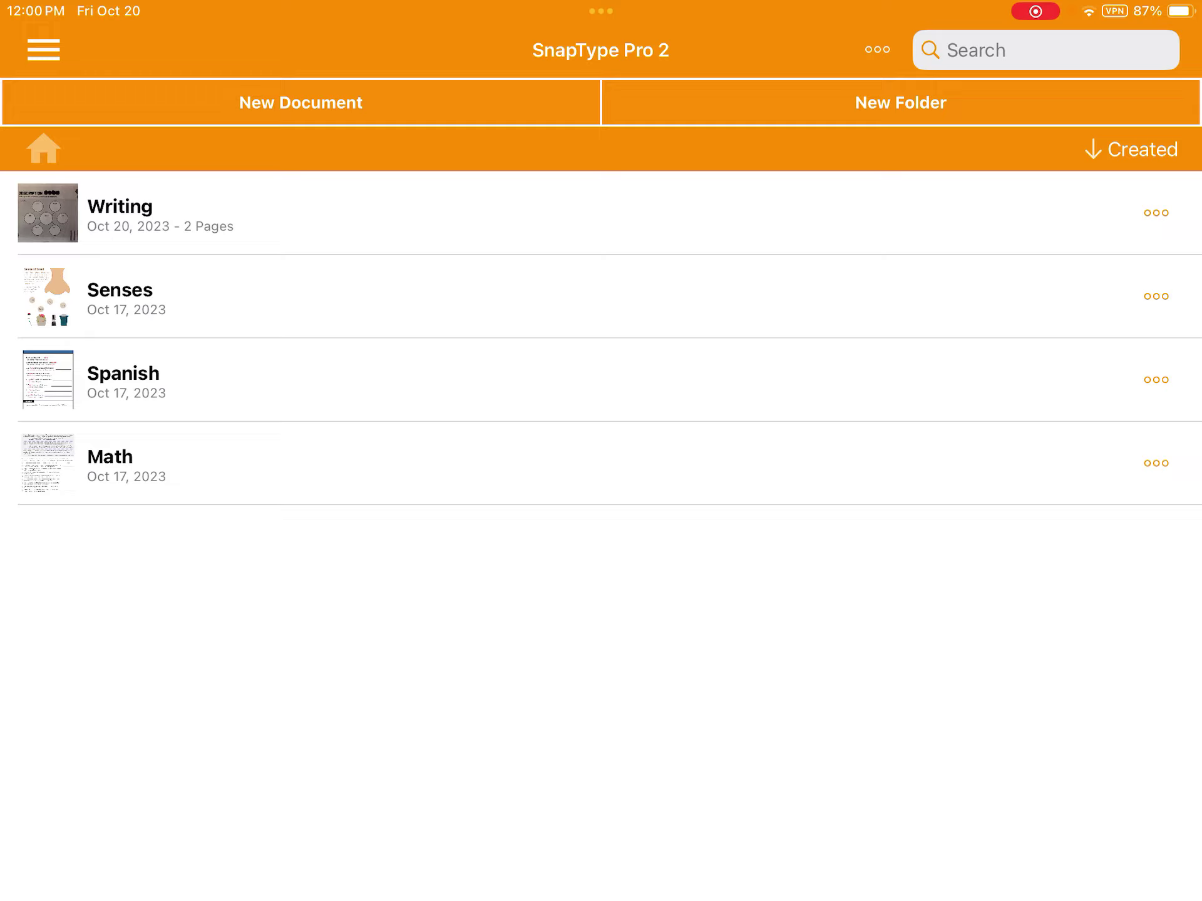
Import the 5th Grade file from the Drive _Worksheets folder, naming it '5th Grade'
click(301, 103)
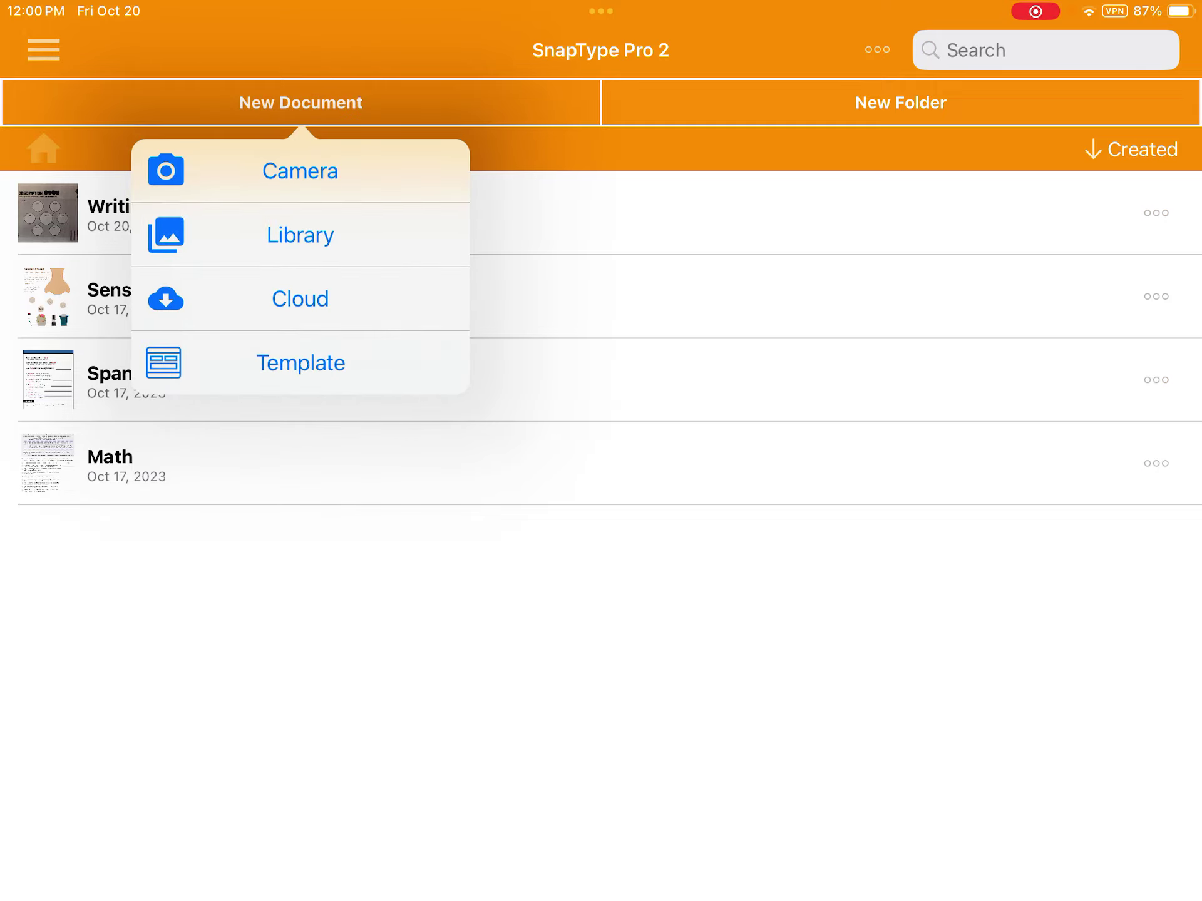
click(301, 298)
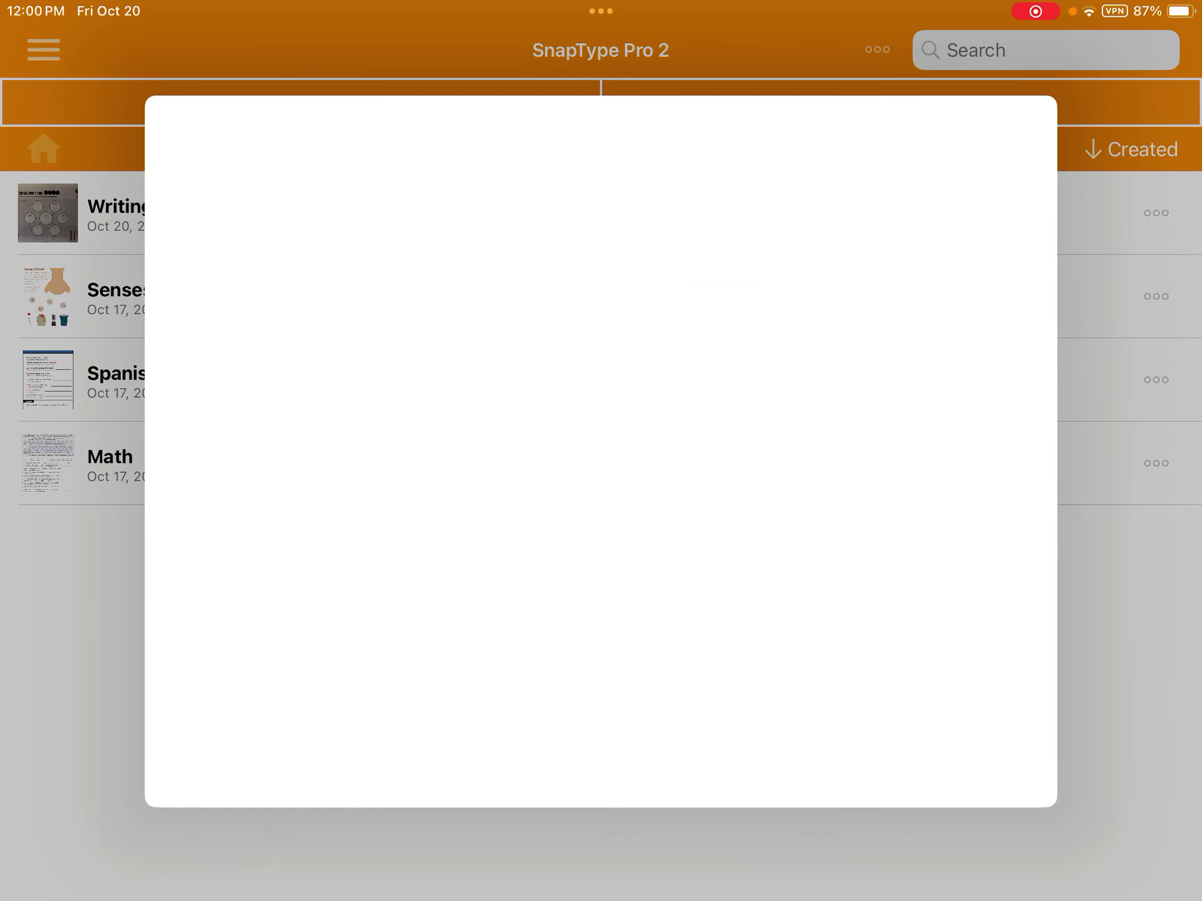
click(228, 507)
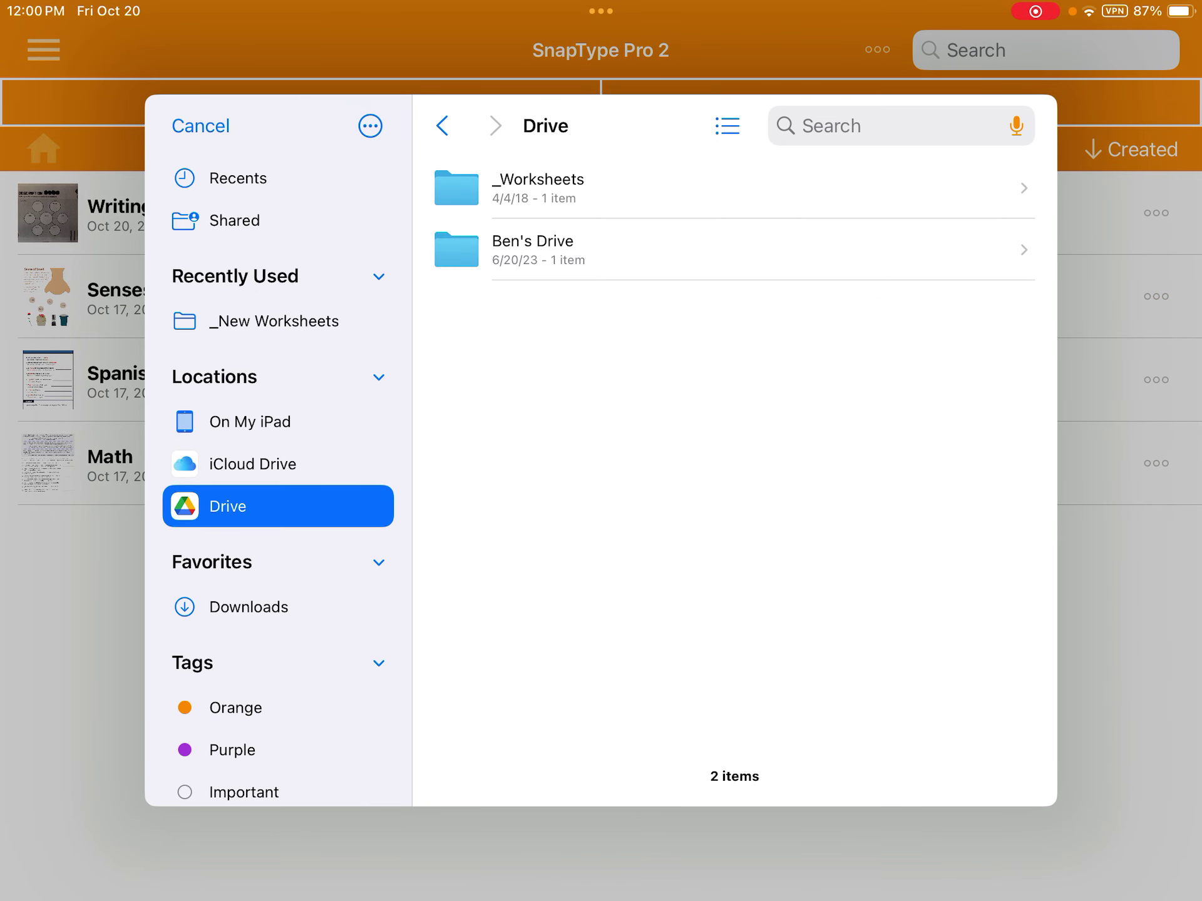
click(538, 188)
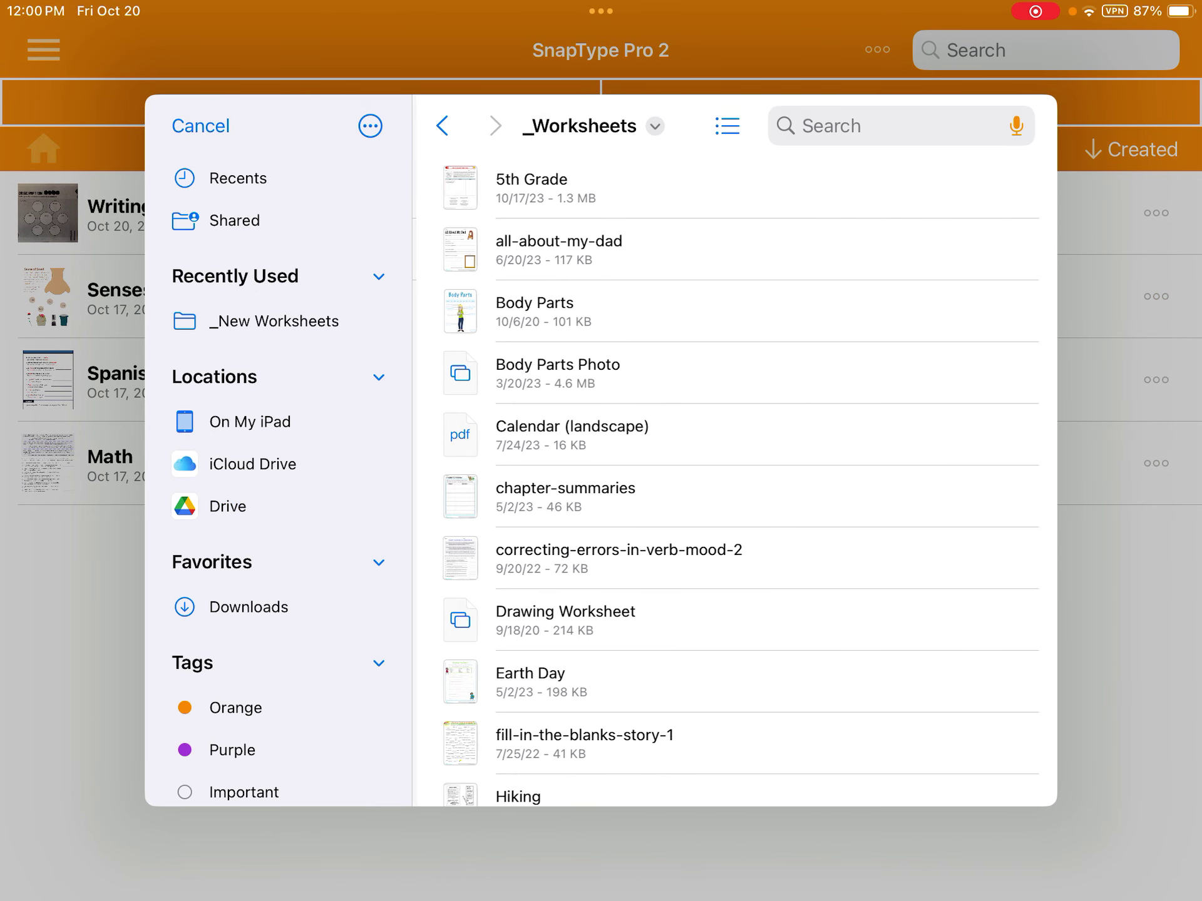
click(201, 126)
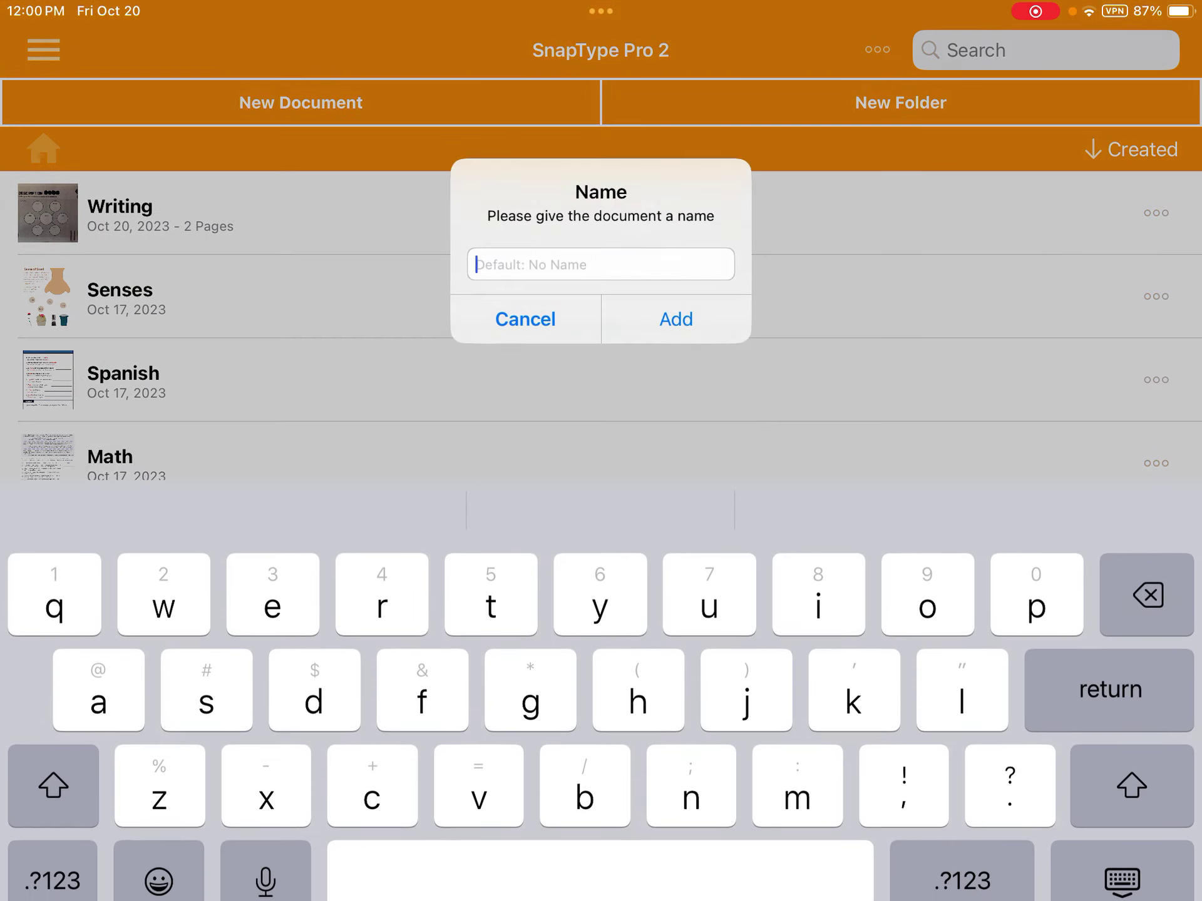
text(5th )
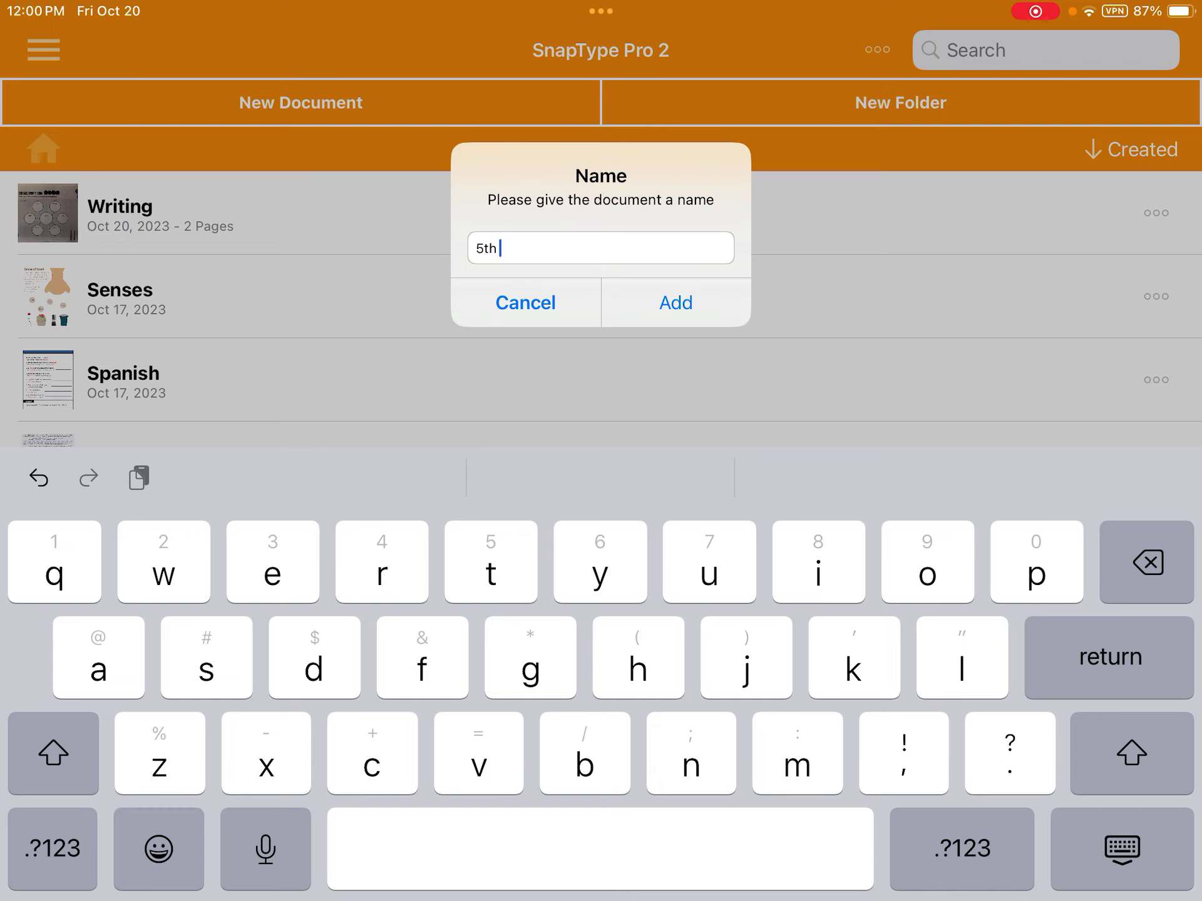
text(Grade)
click(675, 303)
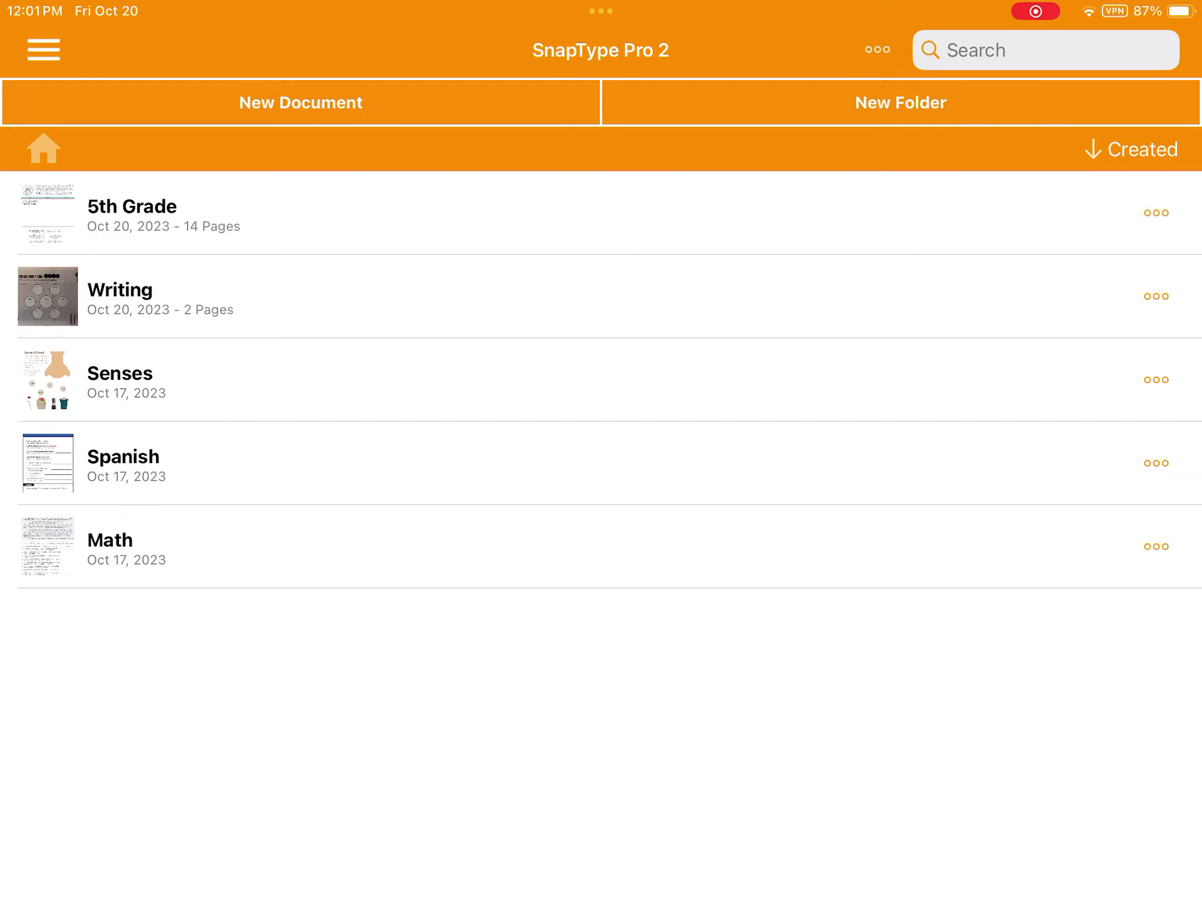
Open 5th Grade and browse its page thumbnails from page 2 toward the end
click(132, 213)
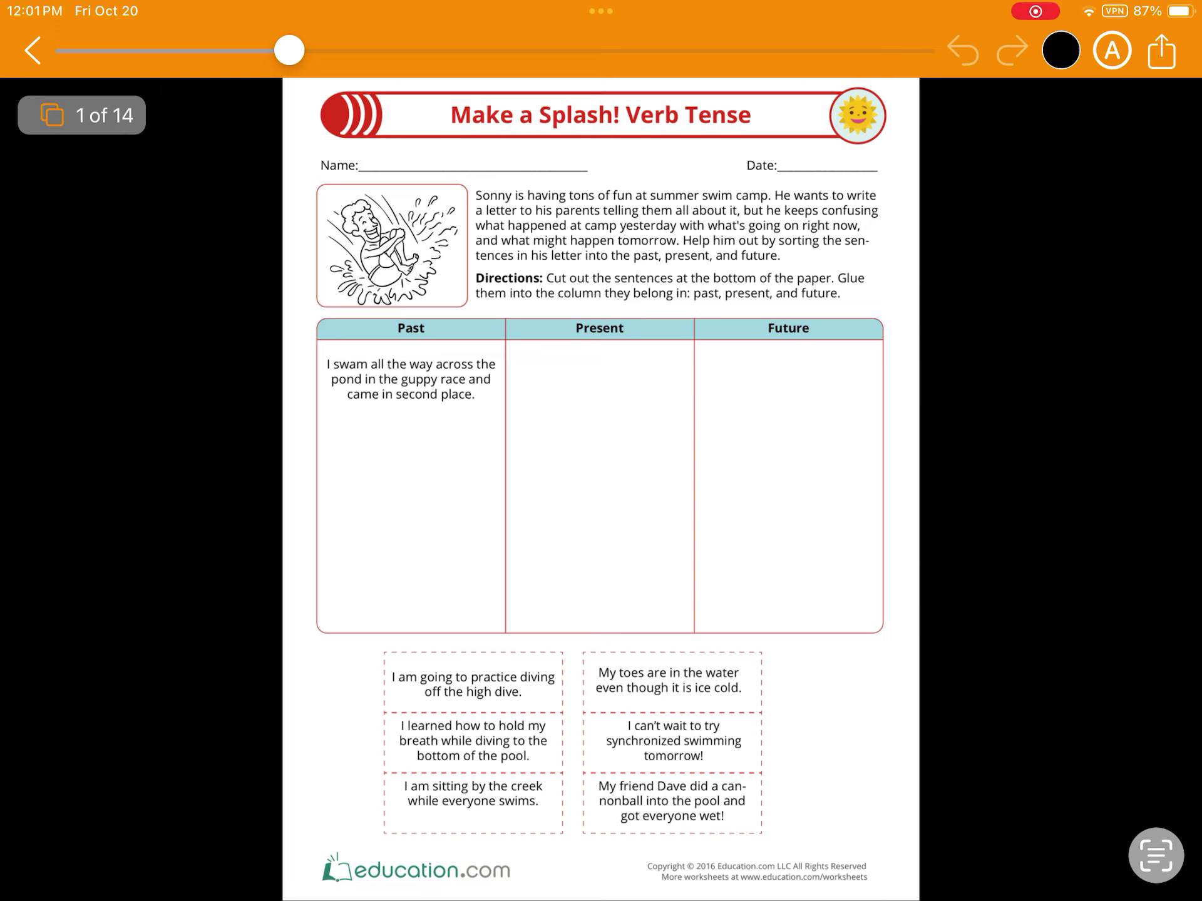
click(81, 115)
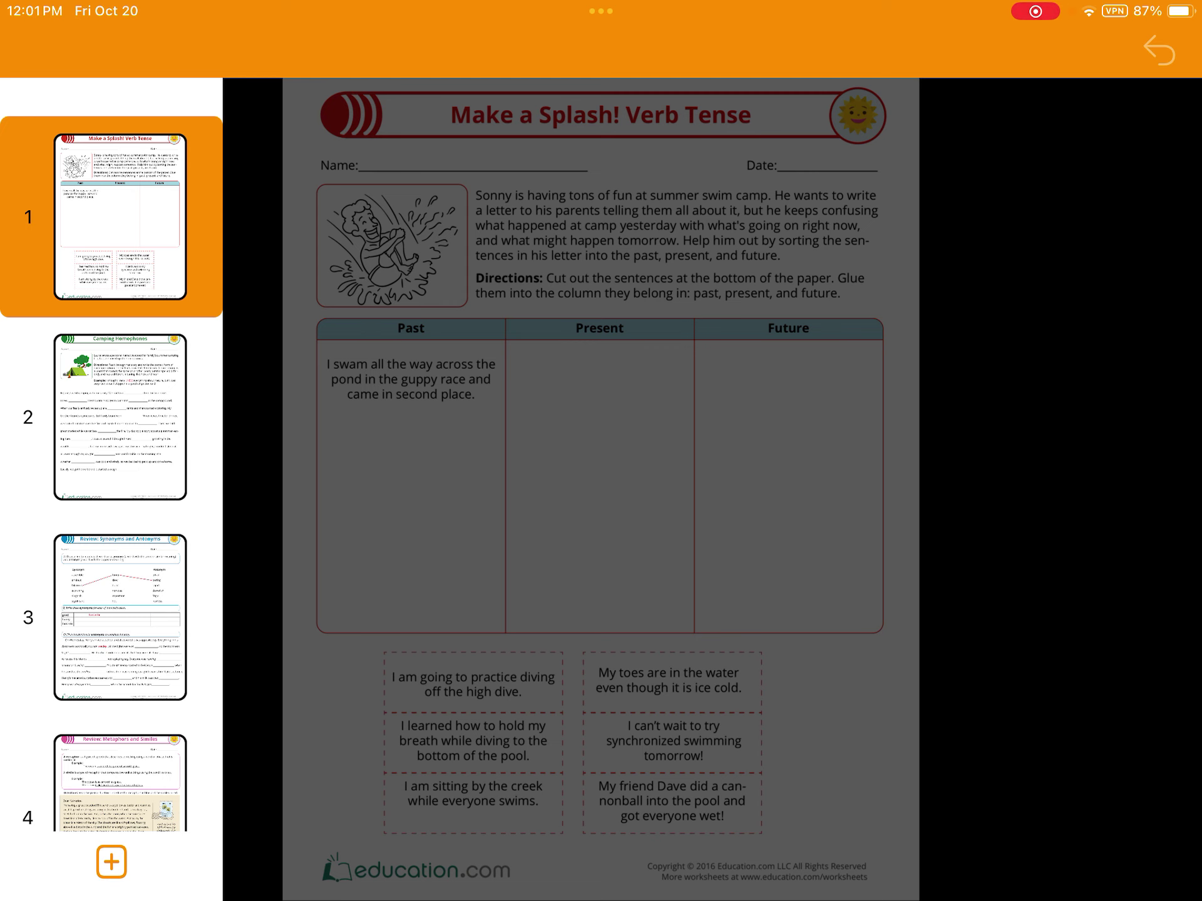
click(120, 416)
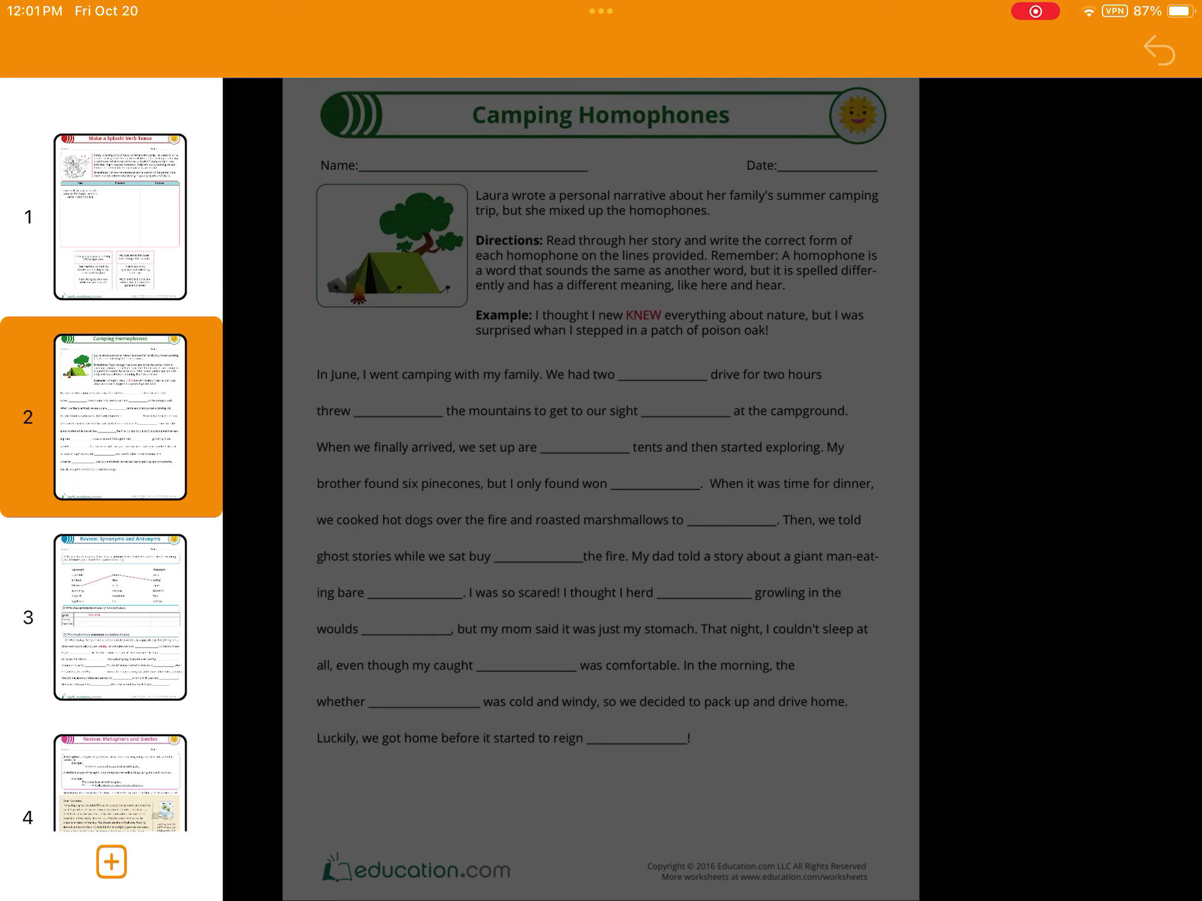
click(121, 618)
click(120, 782)
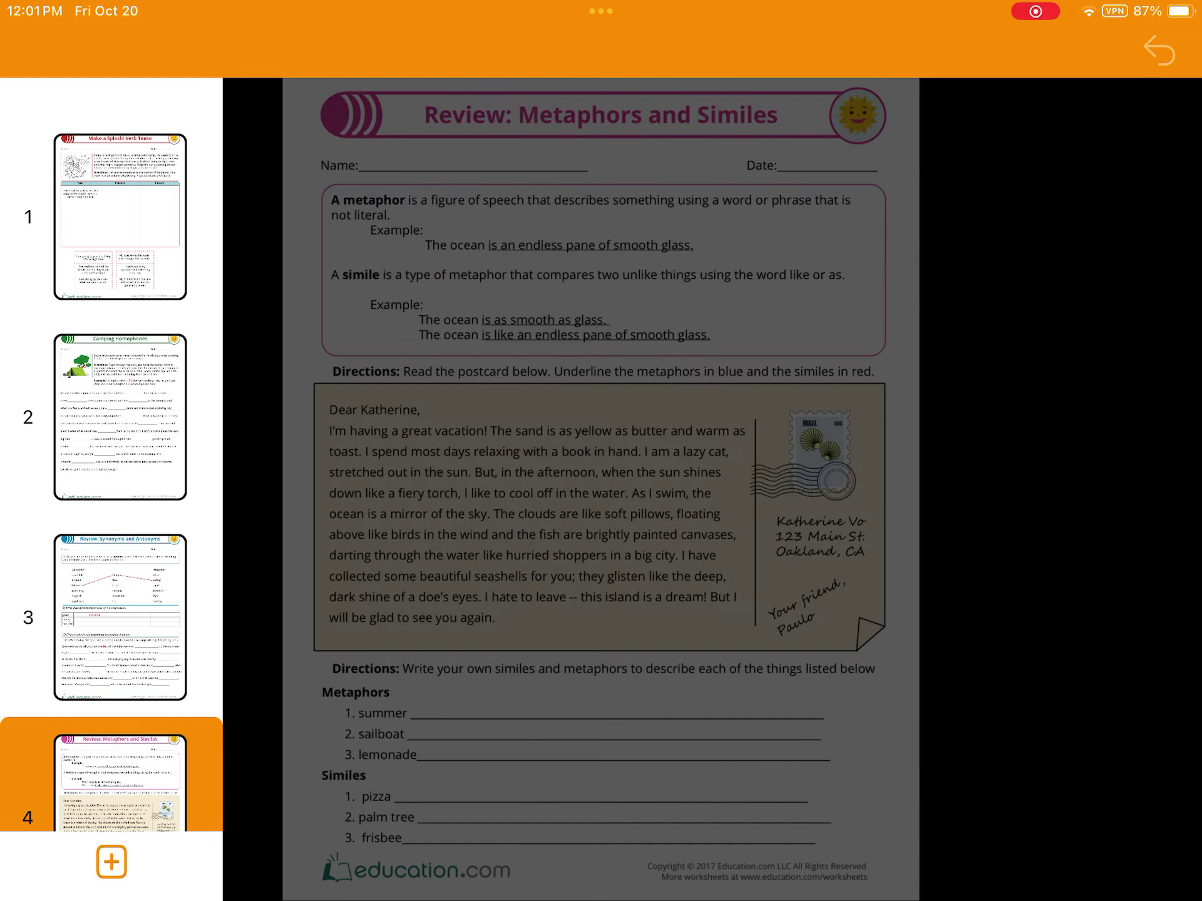
scroll(112, 439, down, 10)
scroll(111, 438, down, 5)
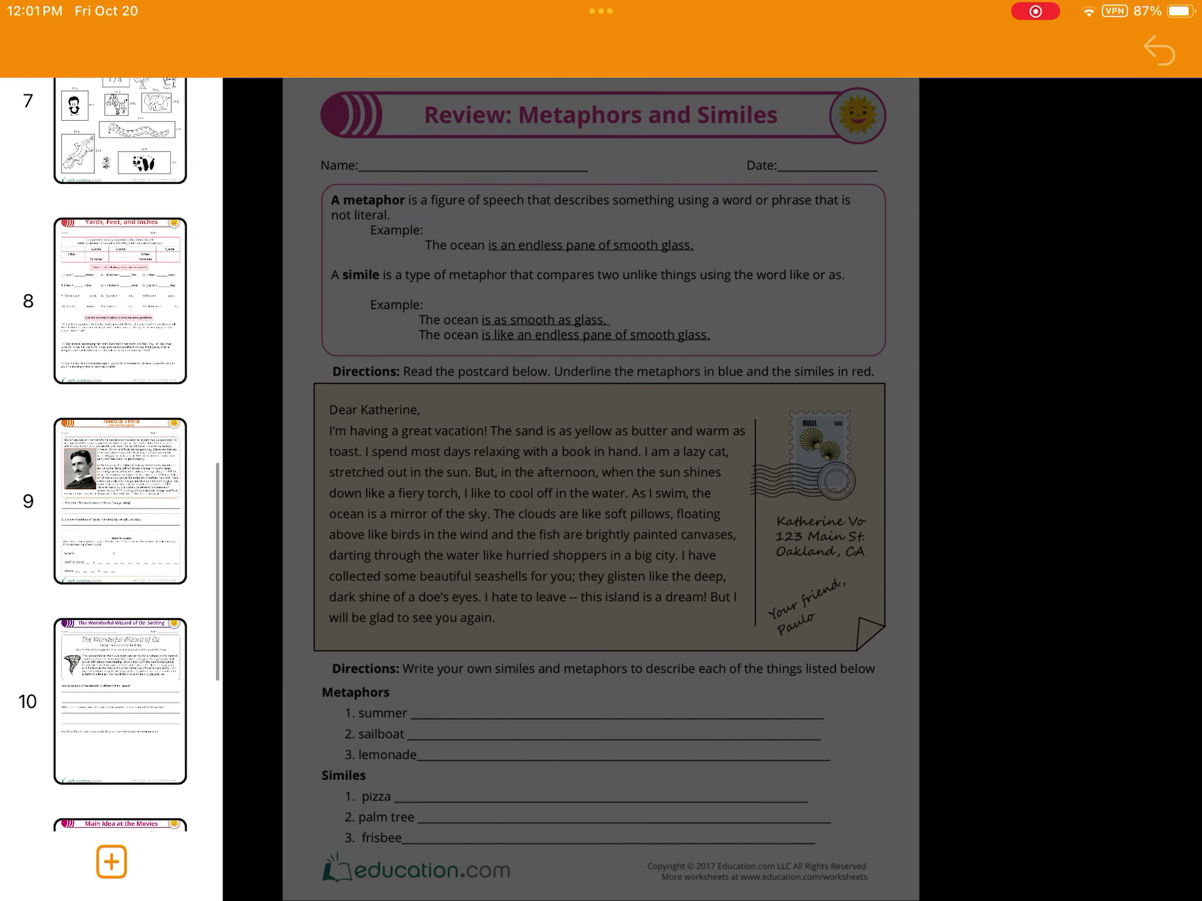
scroll(112, 438, down, 5)
scroll(112, 438, down, 5)
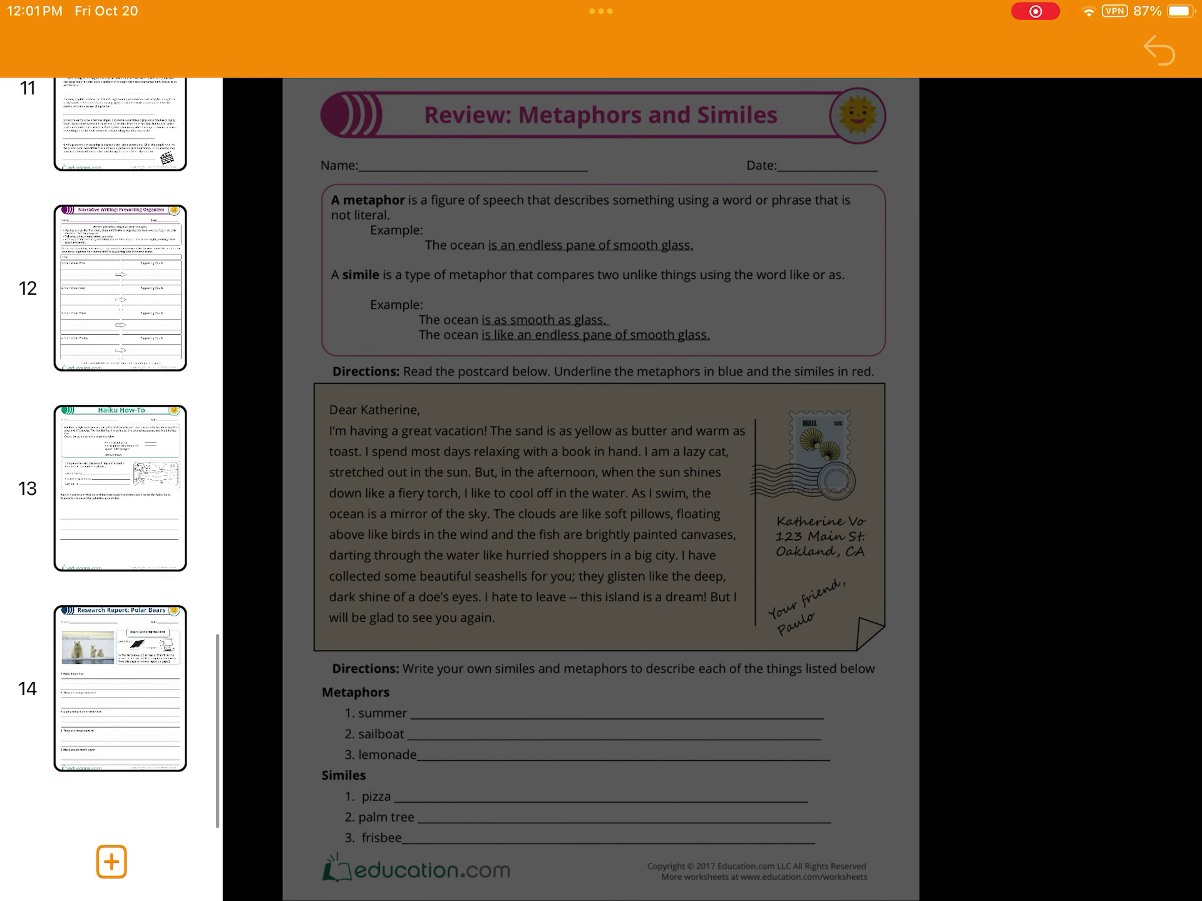
Delete page 14, the Polar Bears report, and bring up the Haiku page's options
click(120, 688)
click(120, 688)
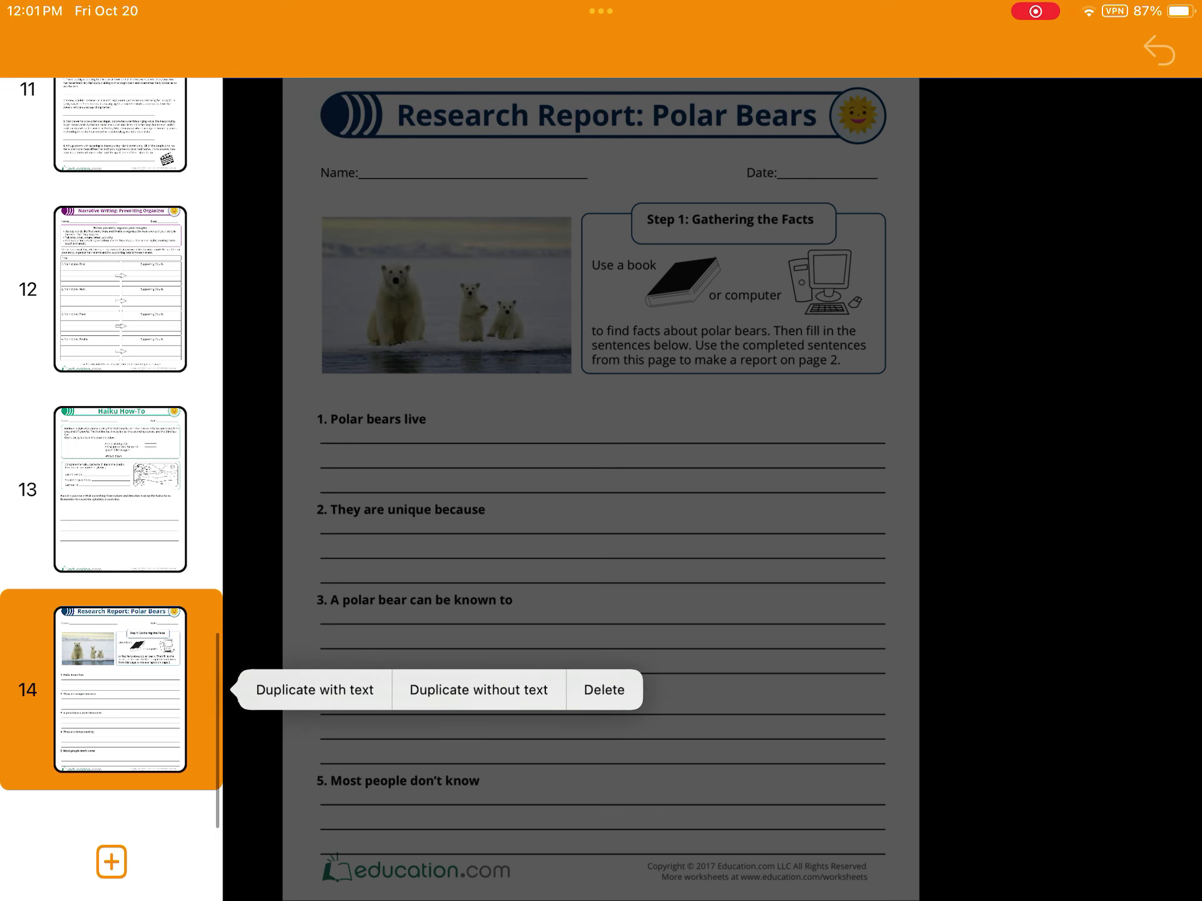
click(601, 689)
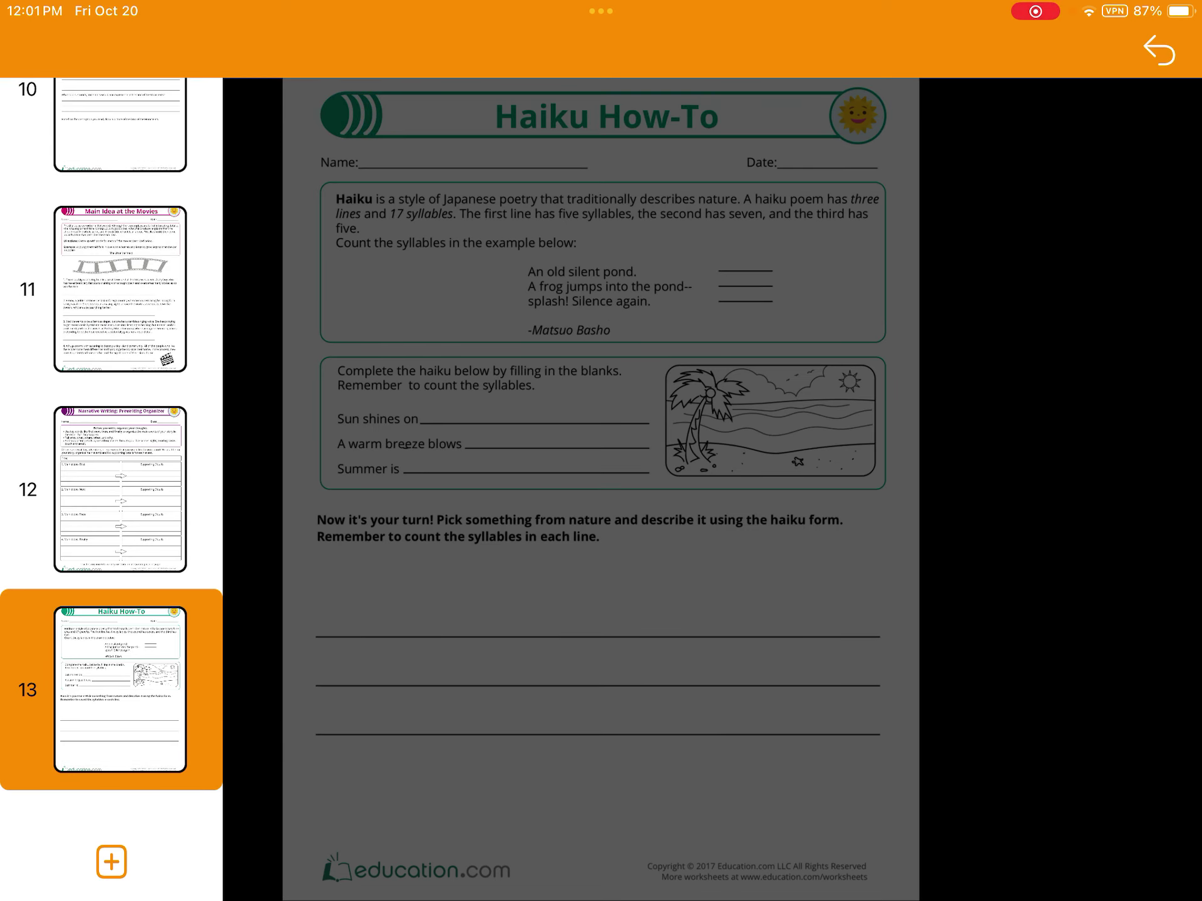
click(120, 689)
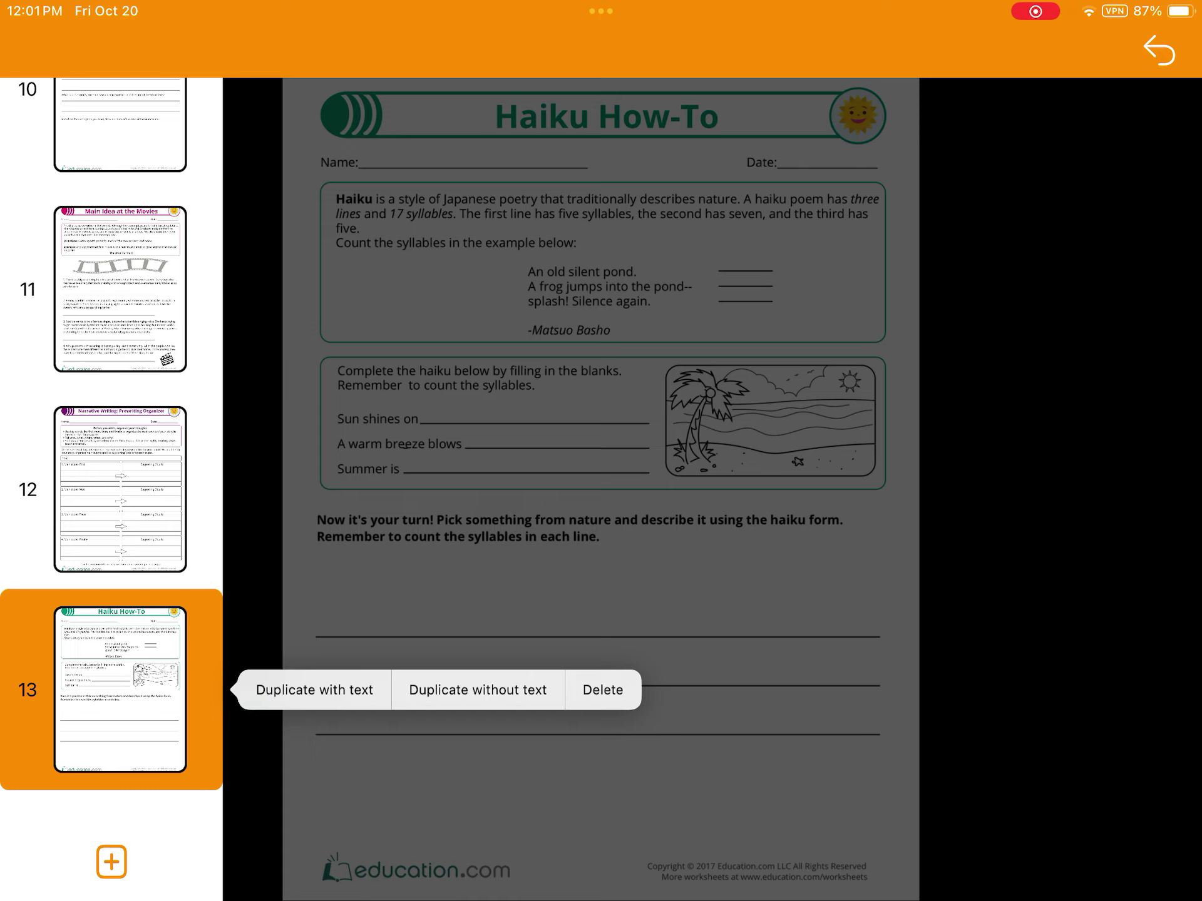
Add a text-free duplicate of the Haiku page and a Story Paper template page, then view page 14
click(477, 690)
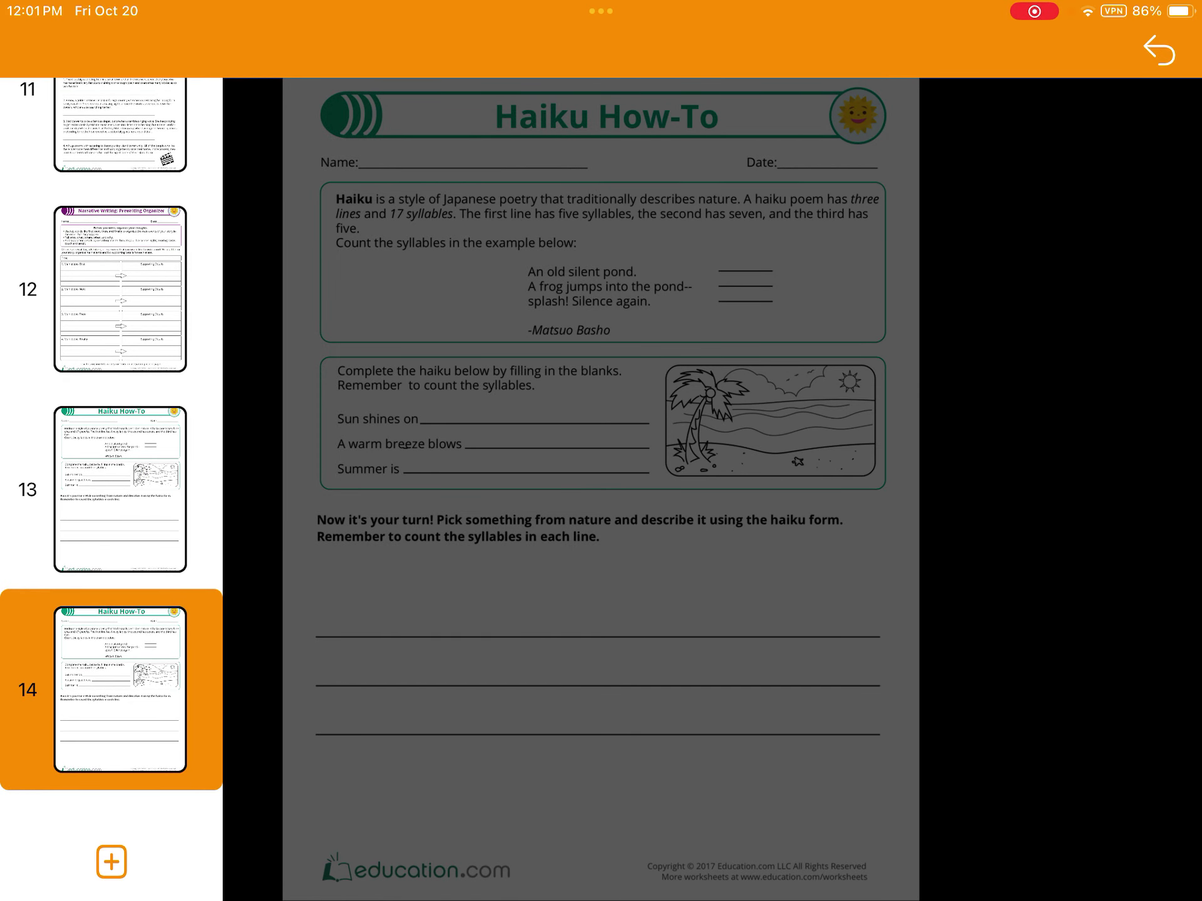
click(112, 861)
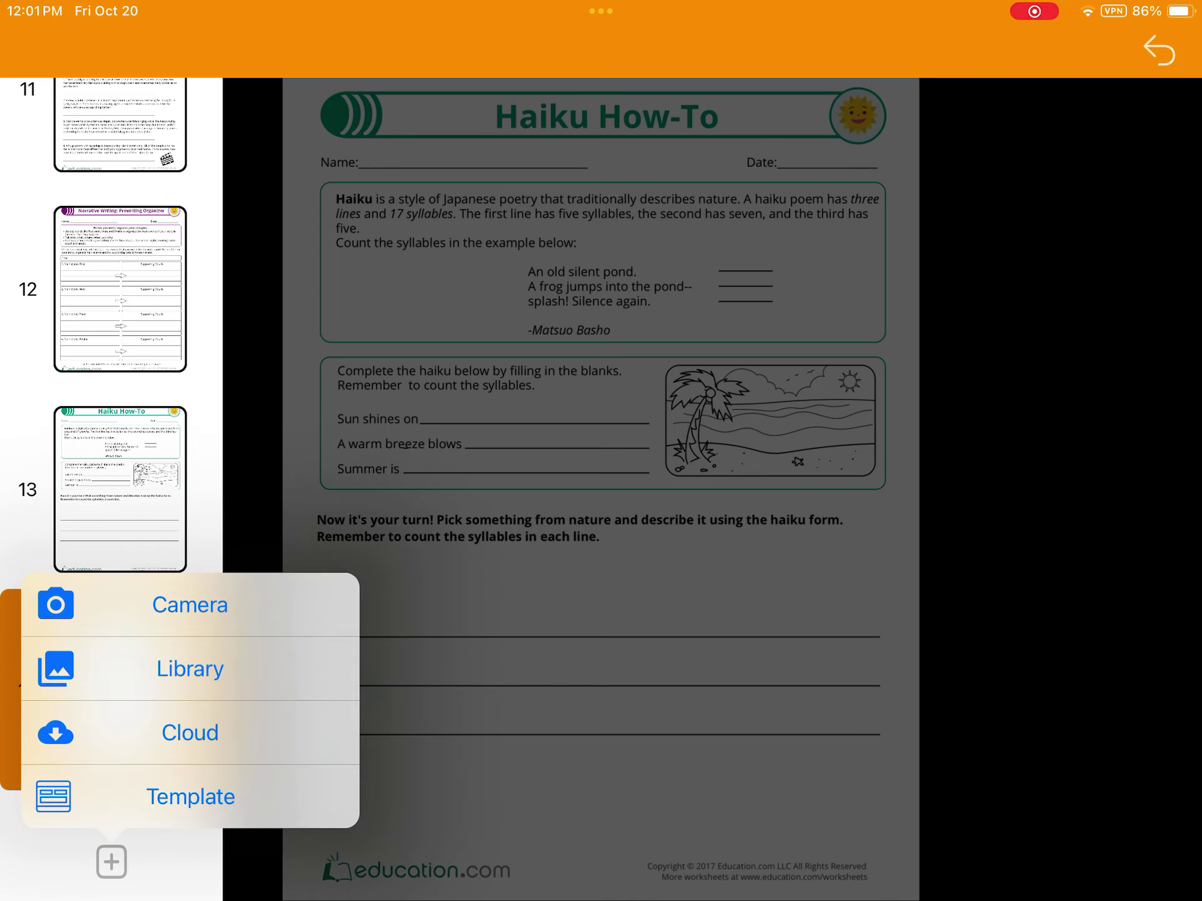
click(190, 796)
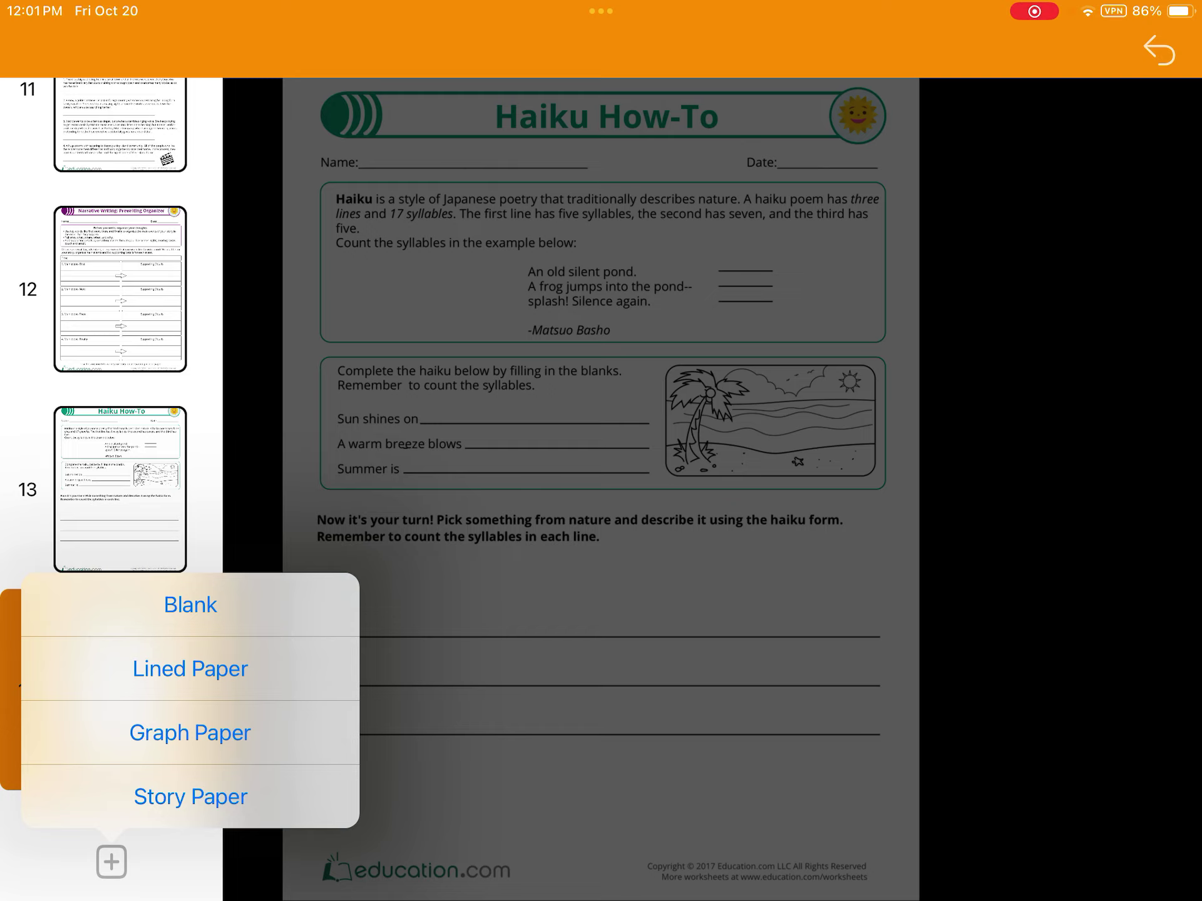
click(190, 796)
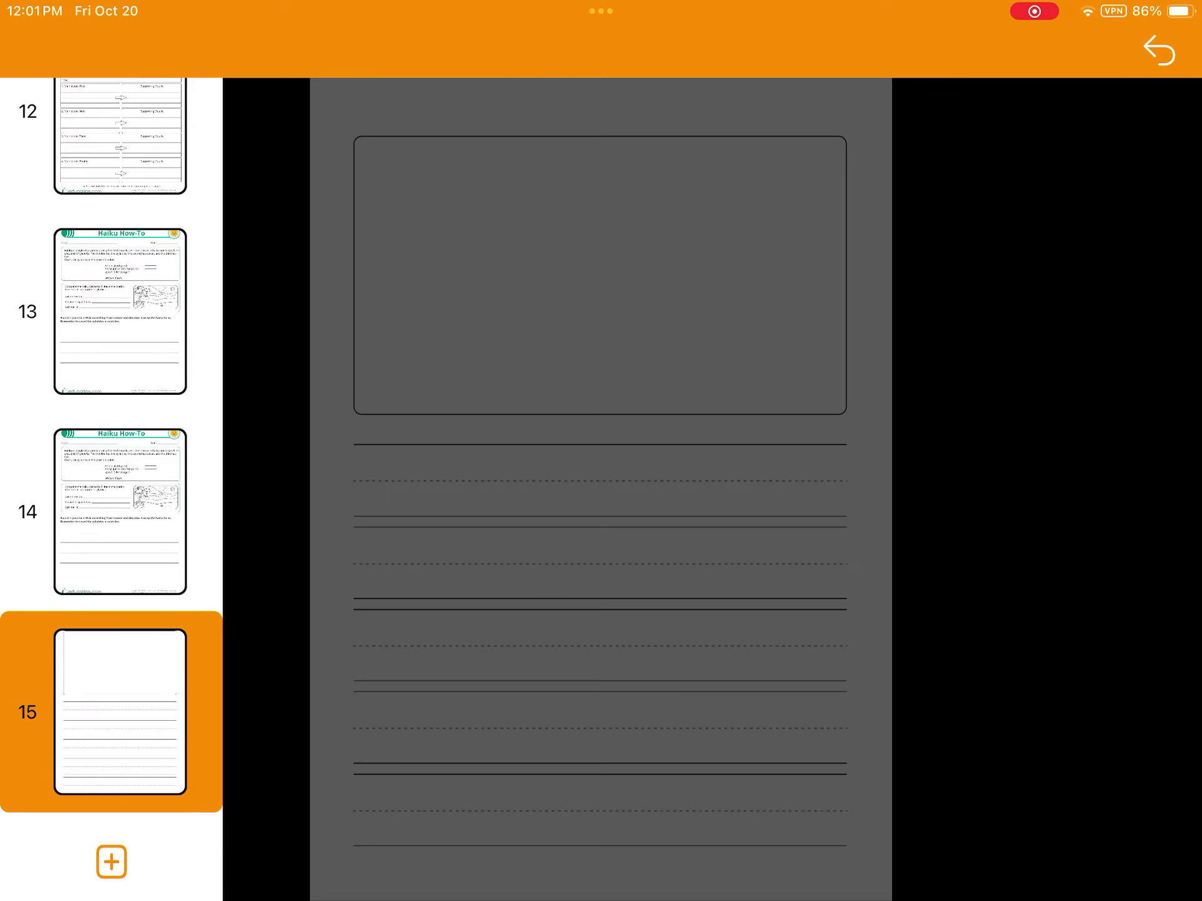
click(120, 511)
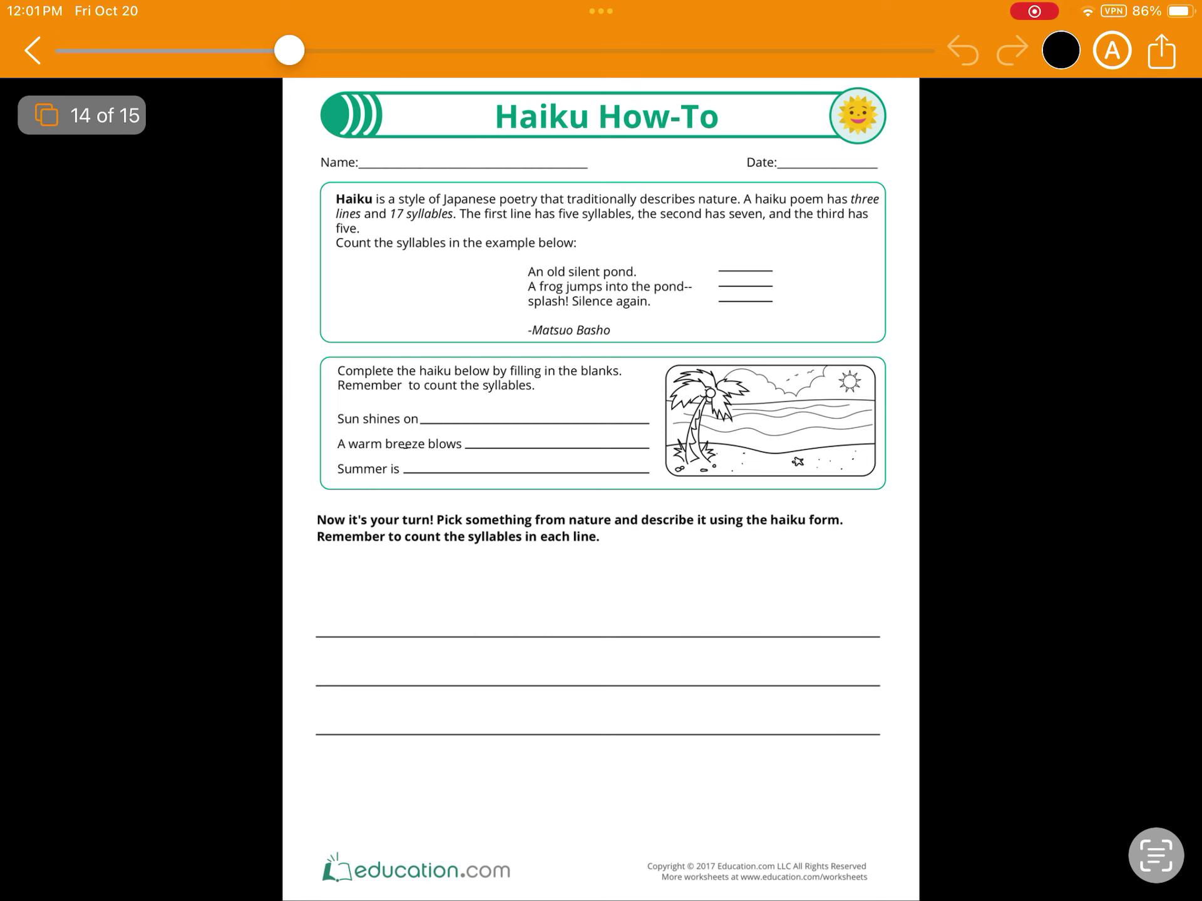
Close 5th Grade, returning to the home list showing it at 15 pages
click(32, 50)
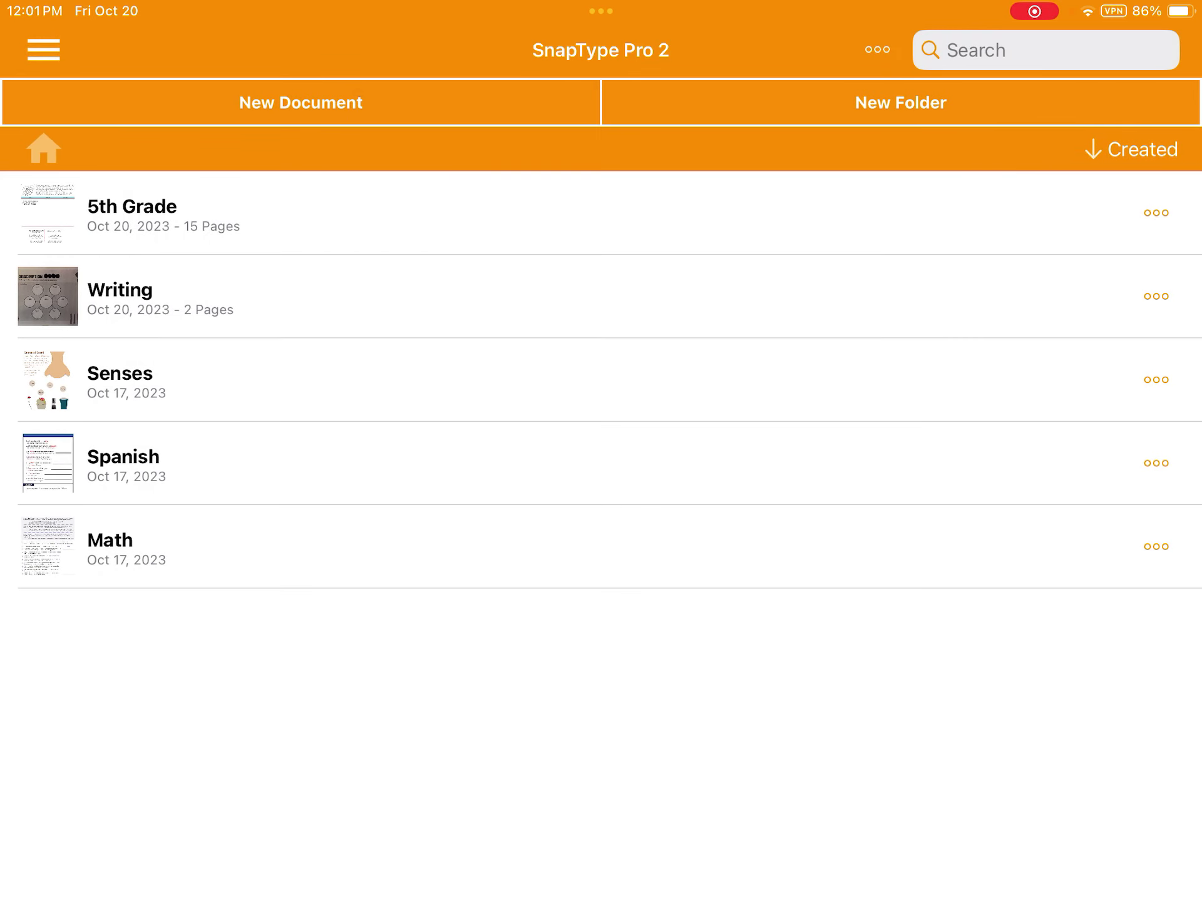